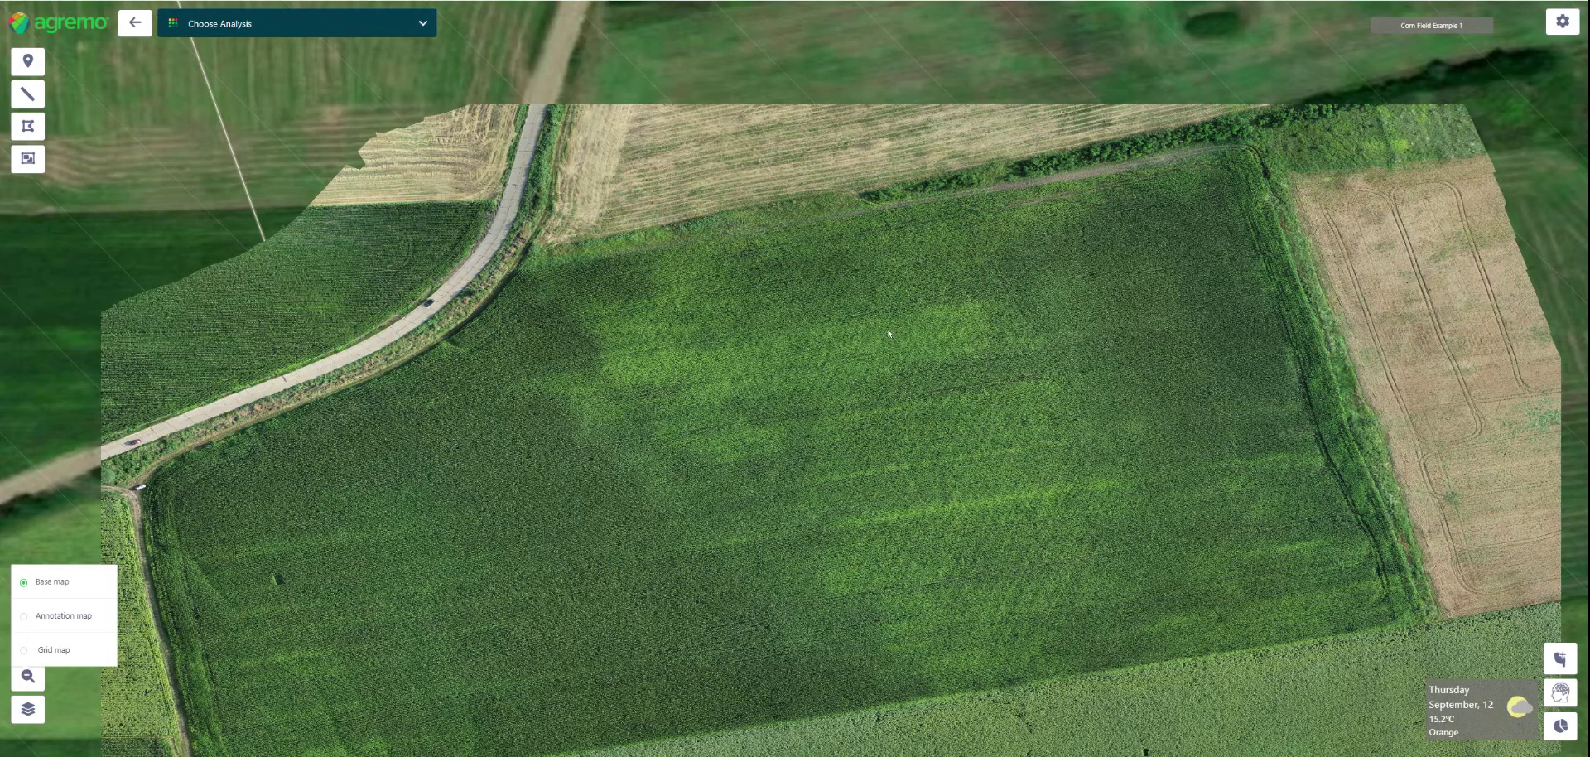
View the first-phase Corn Stand Count result for Corn Field Example 1, and return to the results list
click(1557, 734)
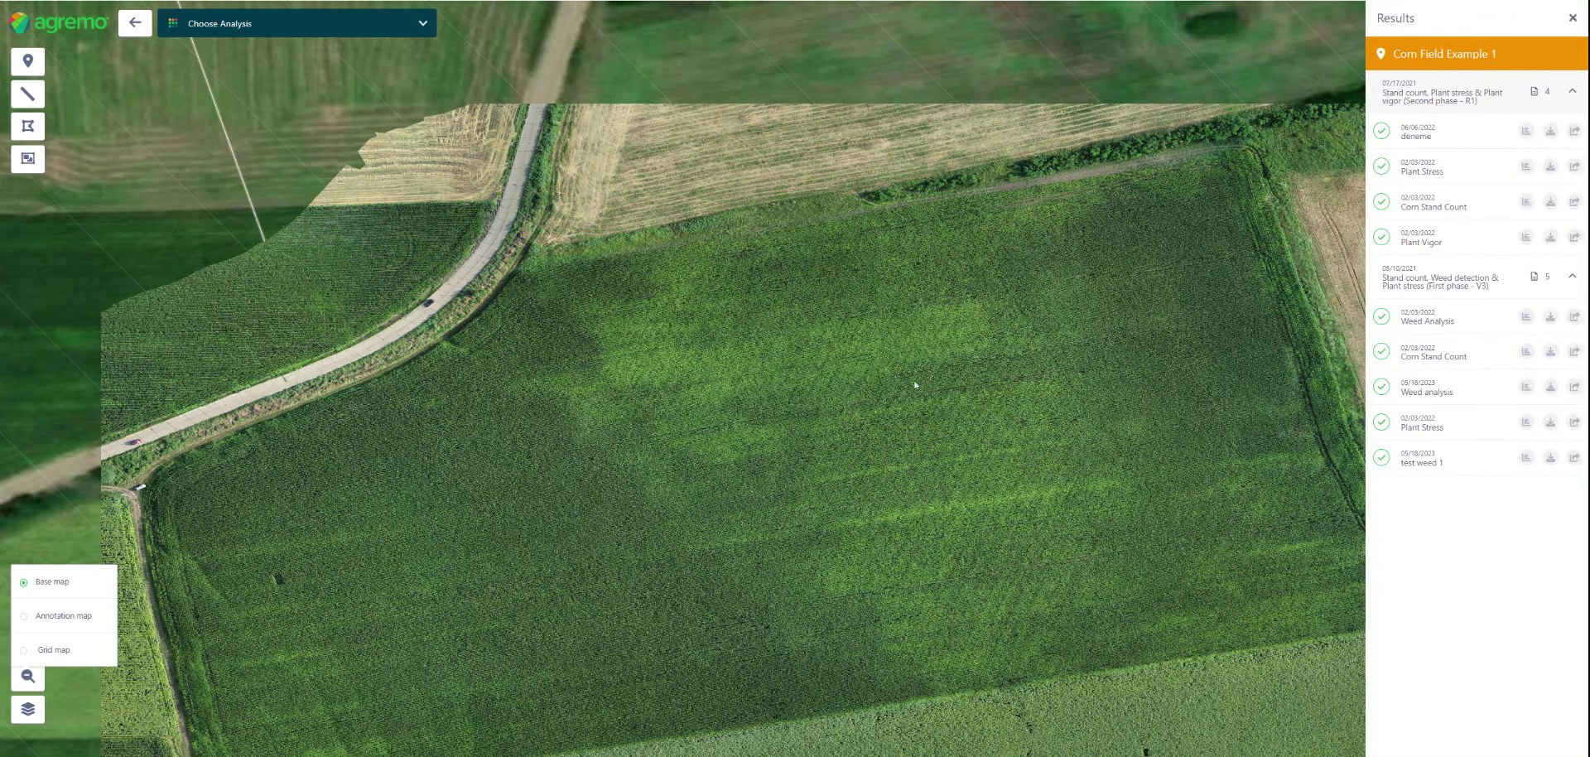
click(1526, 352)
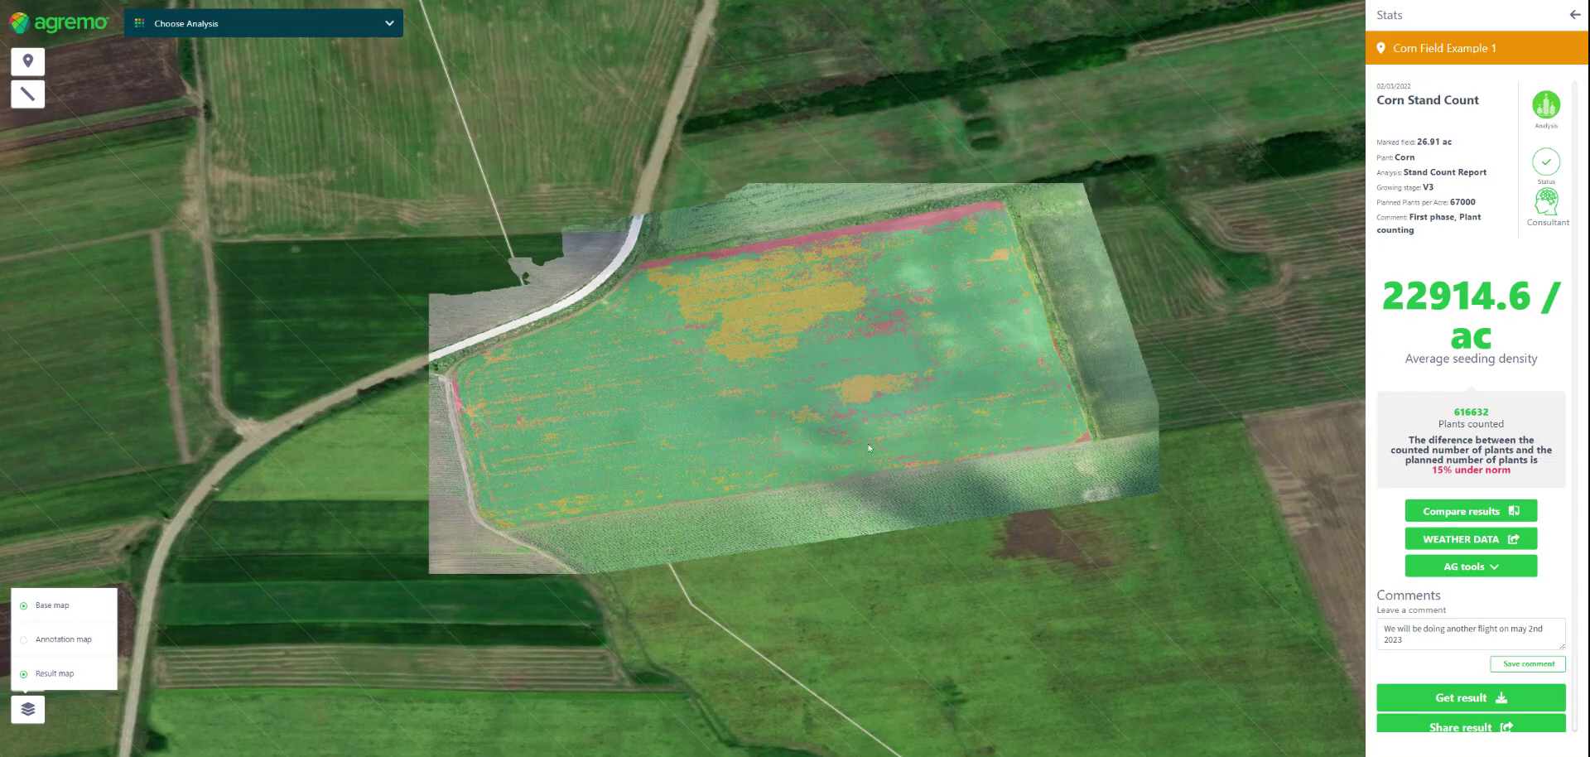
drag(864, 415, 862, 422)
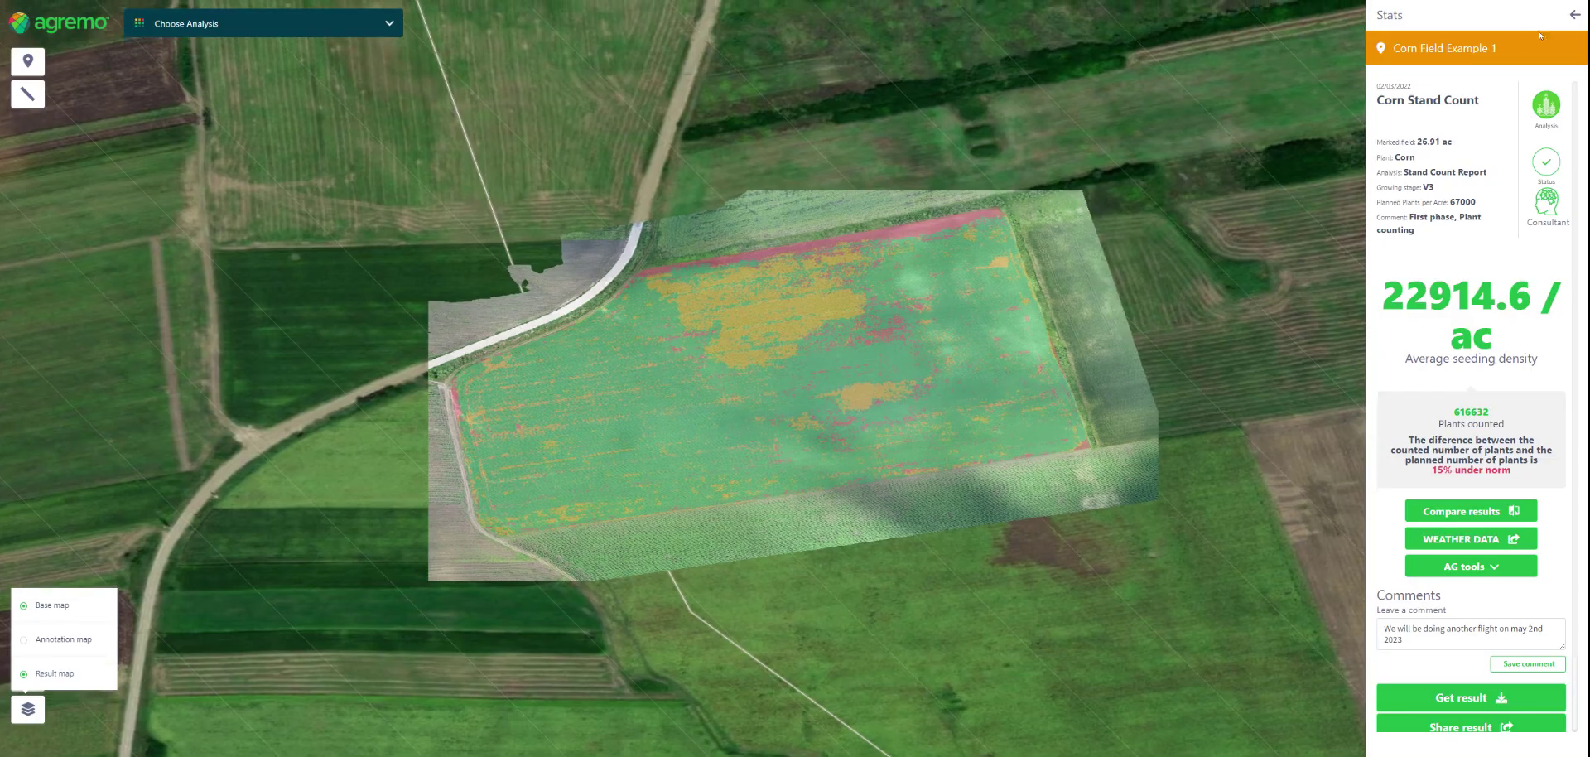
click(1575, 15)
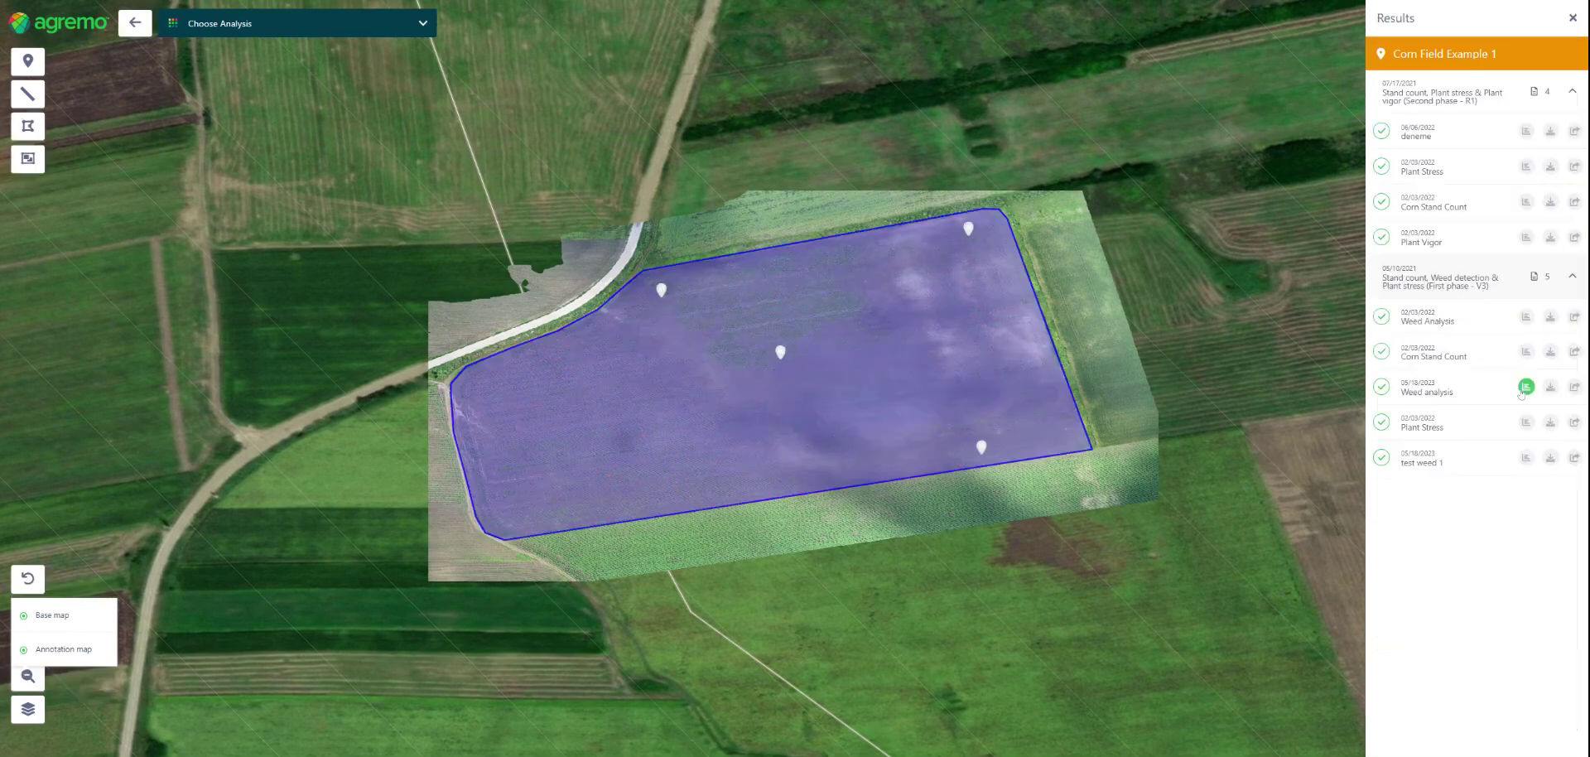
Hide the annotation map and open the first-phase Weed analysis result dated 05/18/2023
click(92, 652)
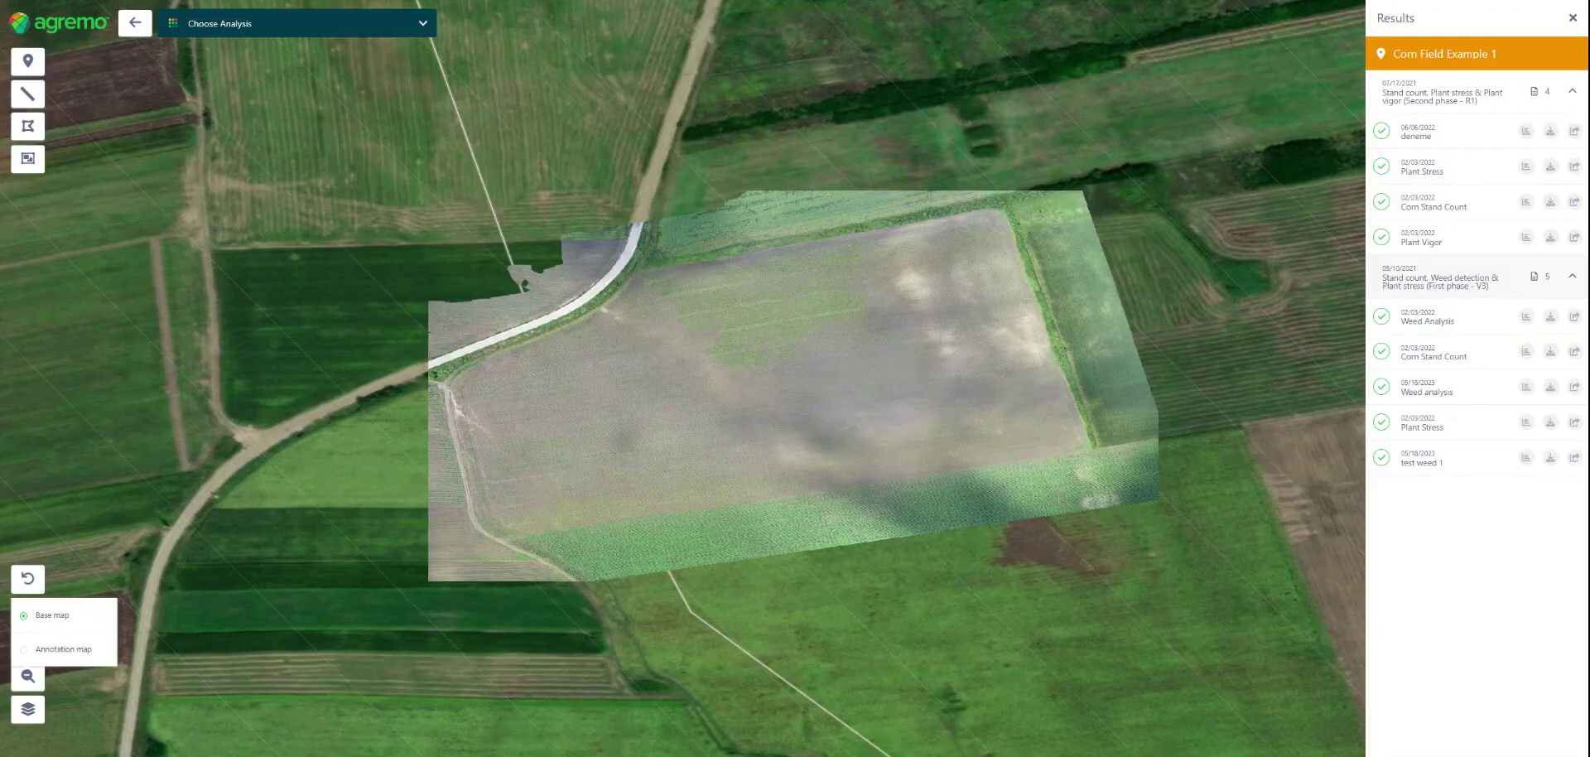
click(1526, 387)
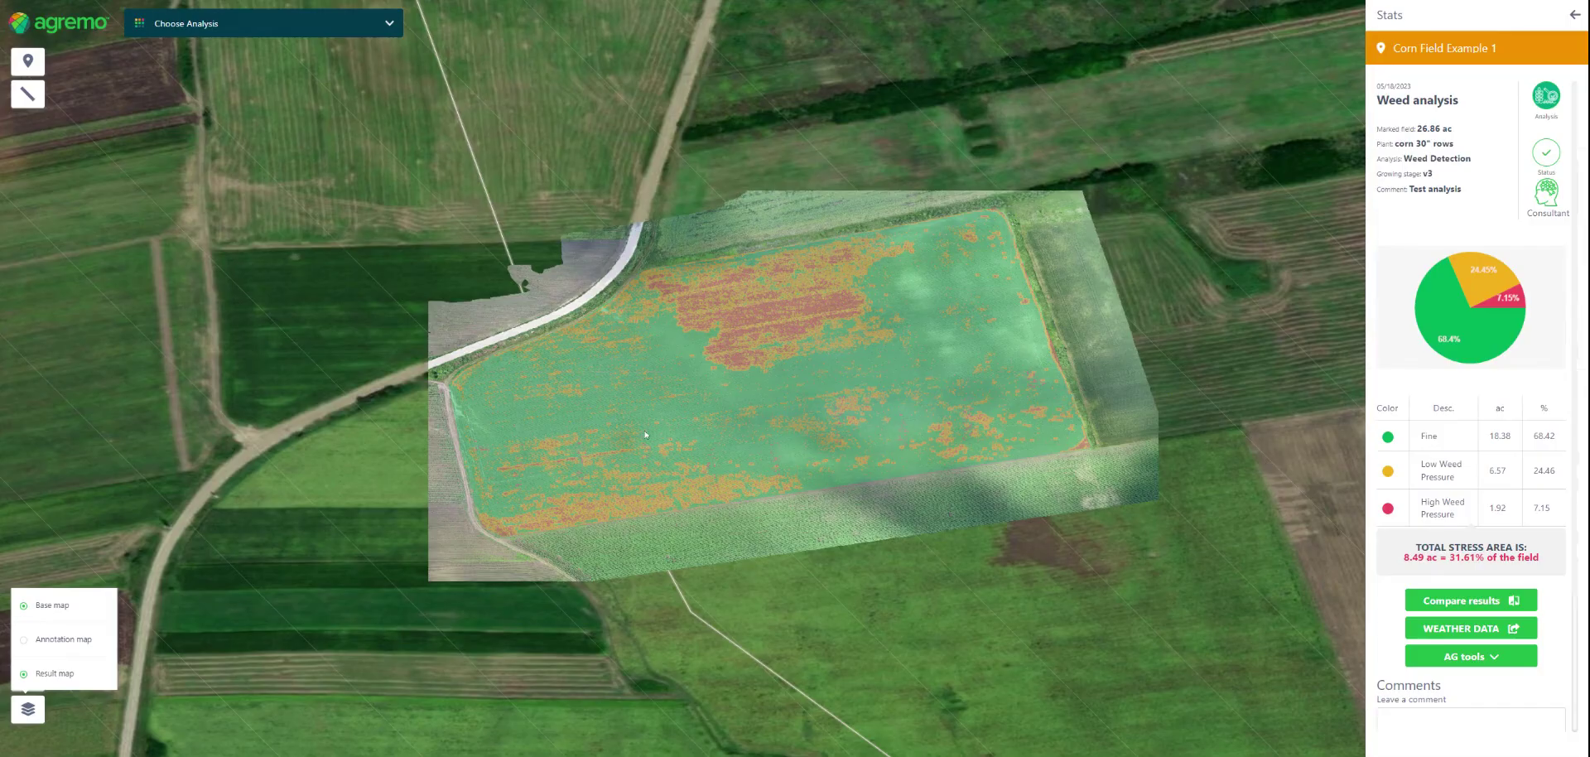
scroll(686, 305, up, 5)
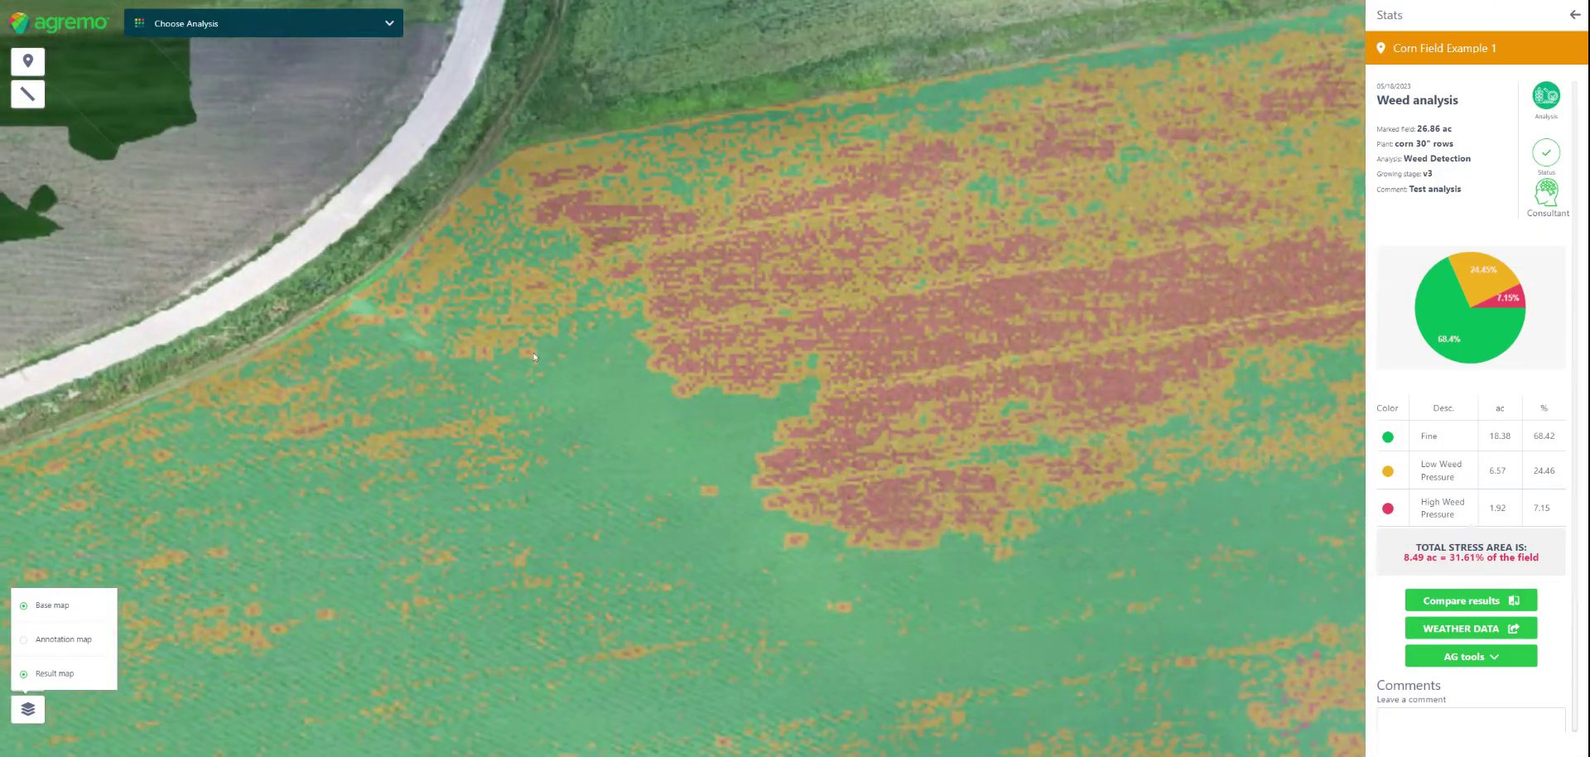
scroll(550, 339, up, 2)
Hide the result map to inspect the bare field imagery in the weedy area, and show the result map again
click(81, 674)
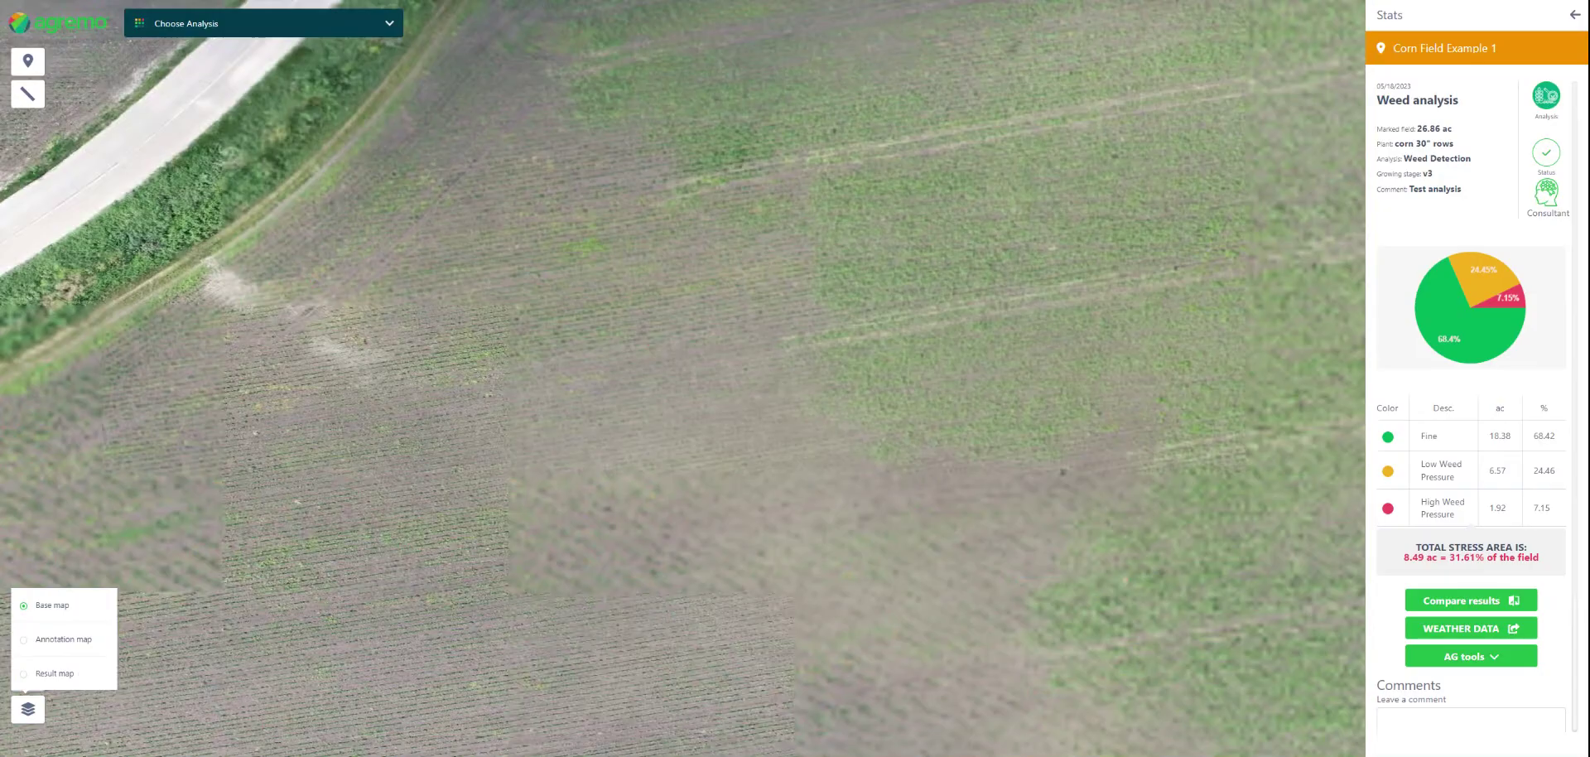
drag(849, 363, 853, 400)
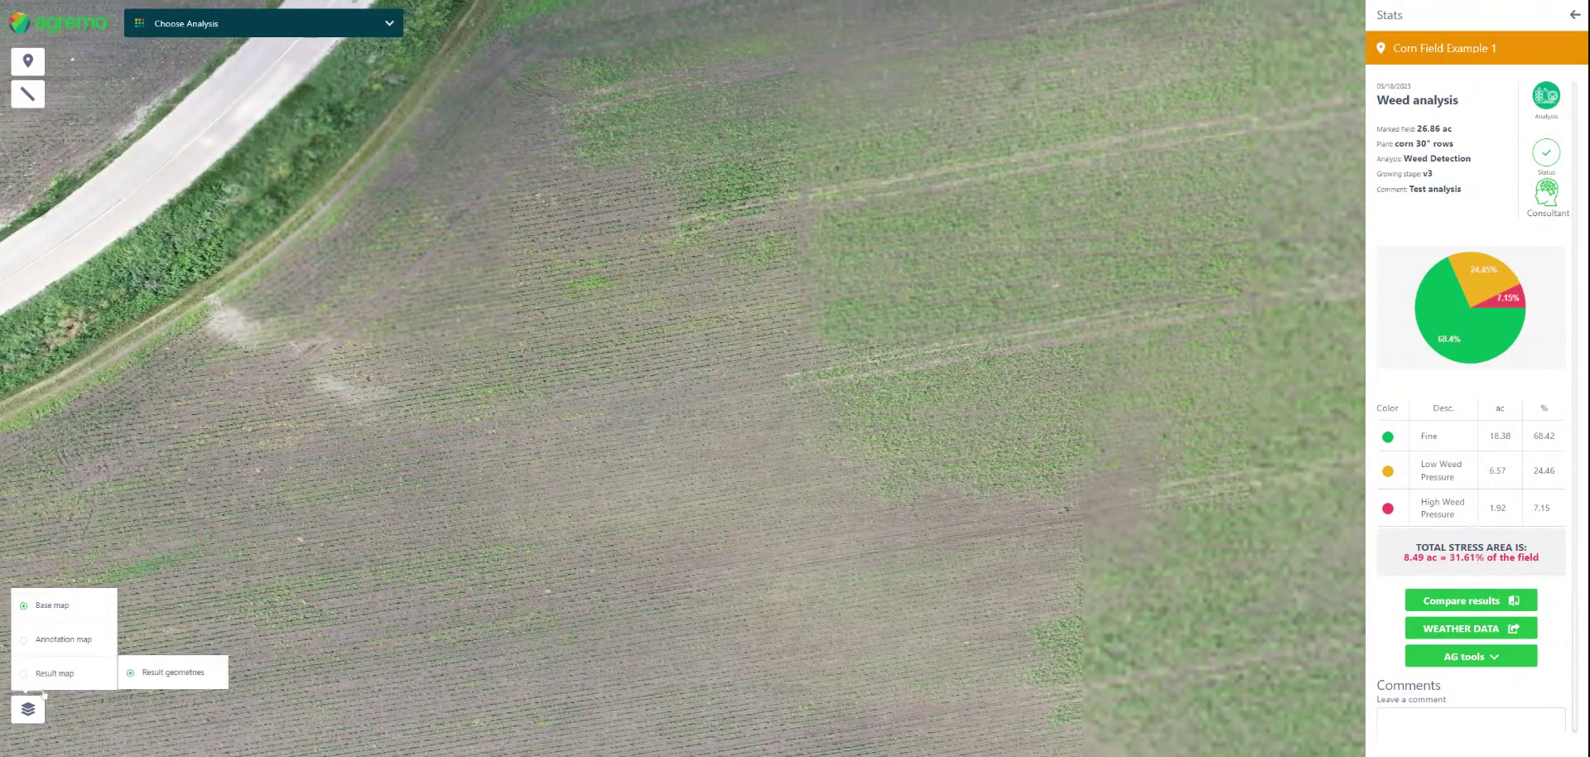
click(50, 673)
scroll(801, 468, down, 1)
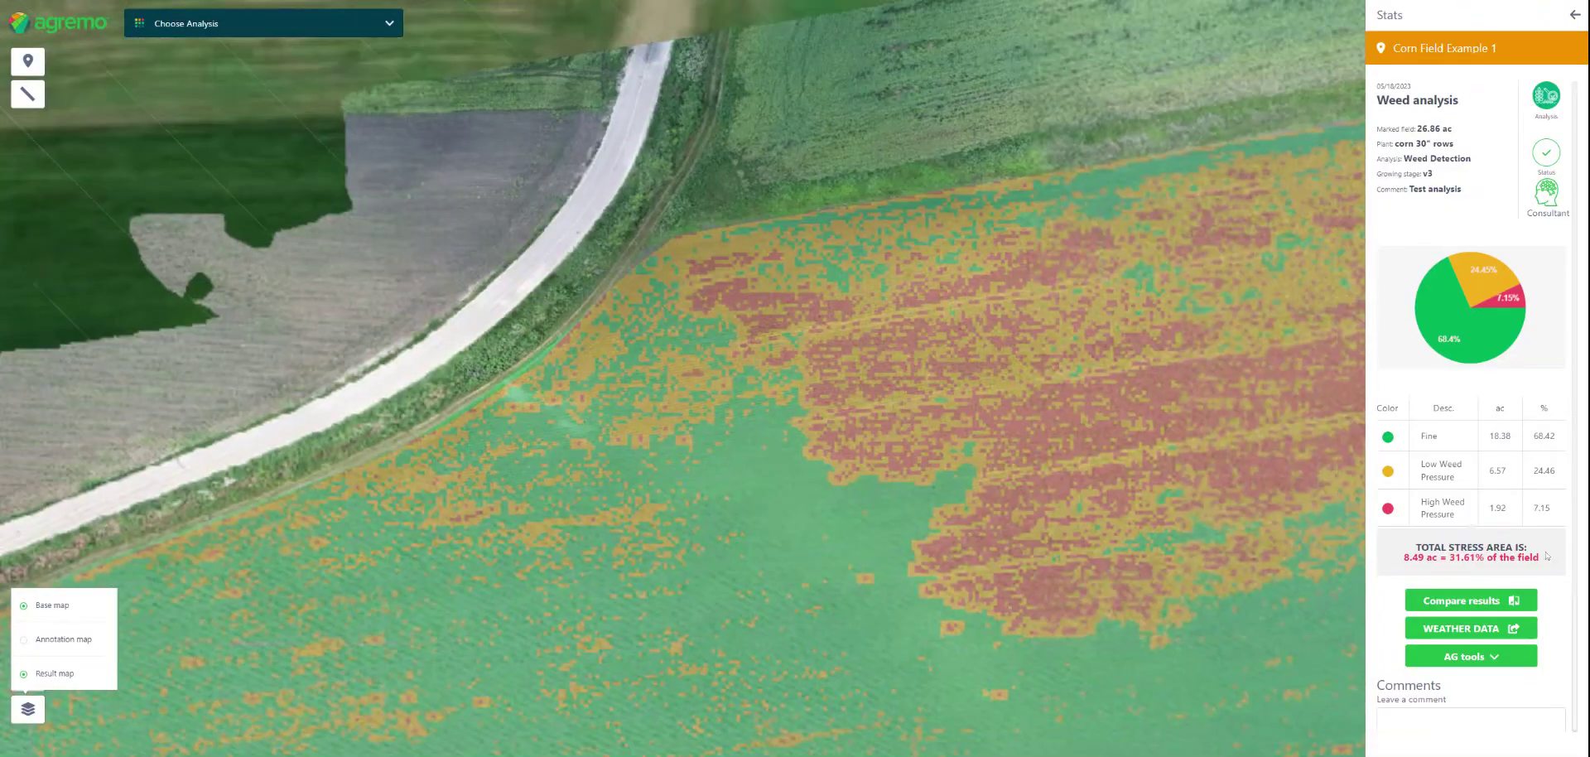
Open the Variable Rate Spraying Tool, try the Sprayer/Spreader machine type, and set it back to Drone (3mx3m)
scroll(1472, 431, down, 1)
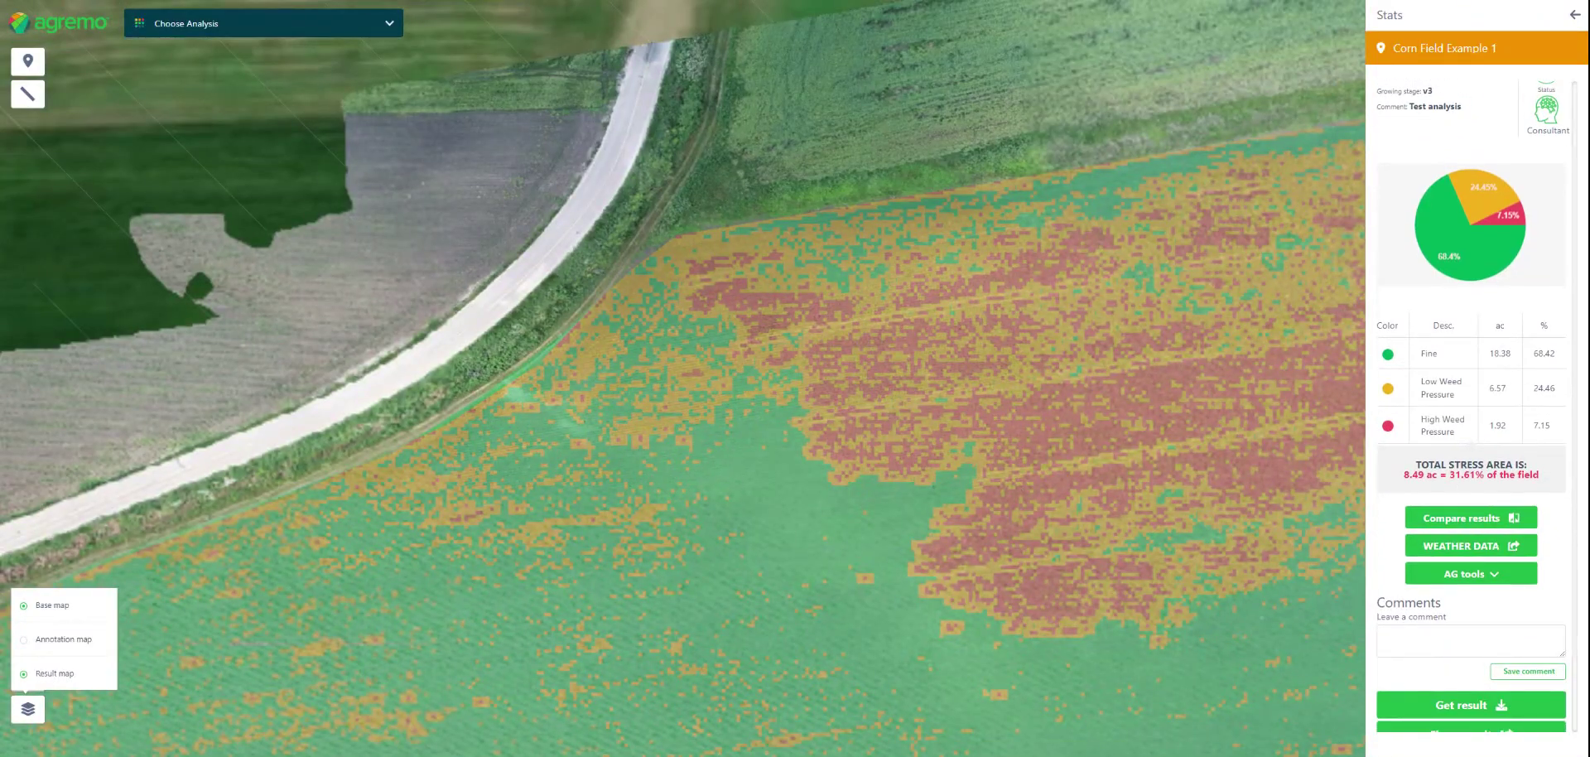
drag(852, 450, 765, 365)
click(1478, 577)
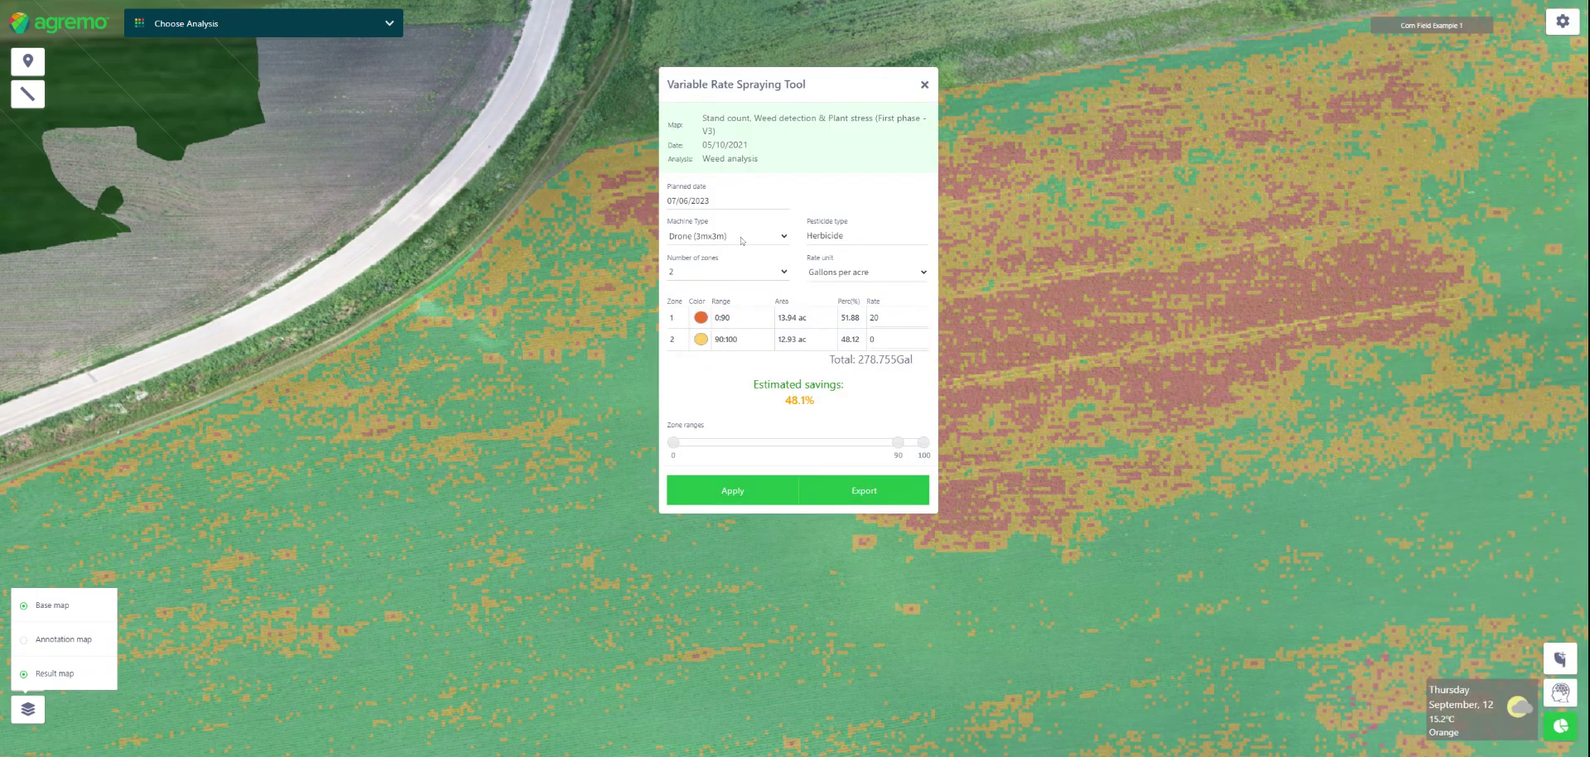
click(765, 270)
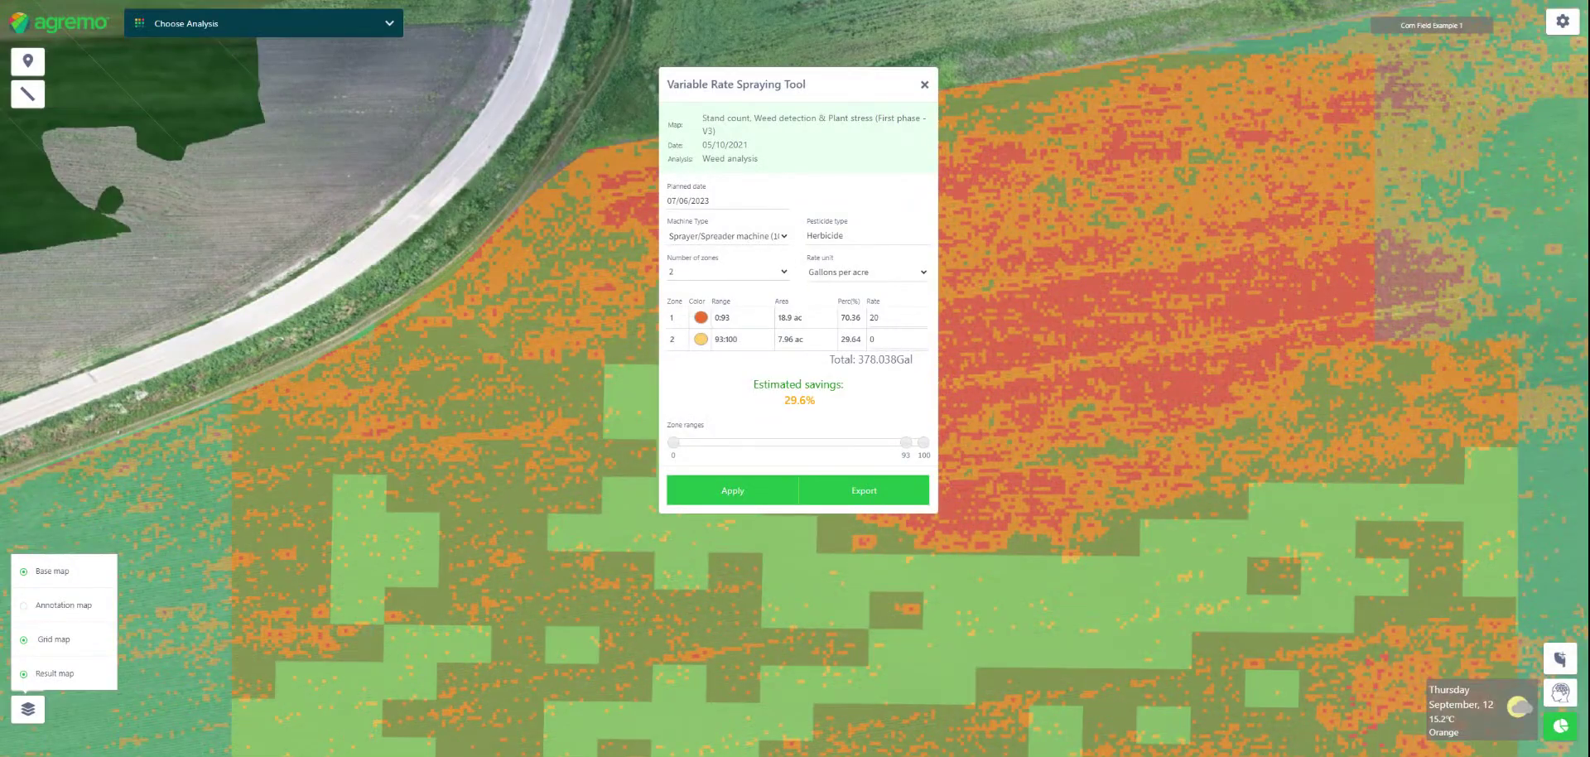
click(718, 241)
click(725, 253)
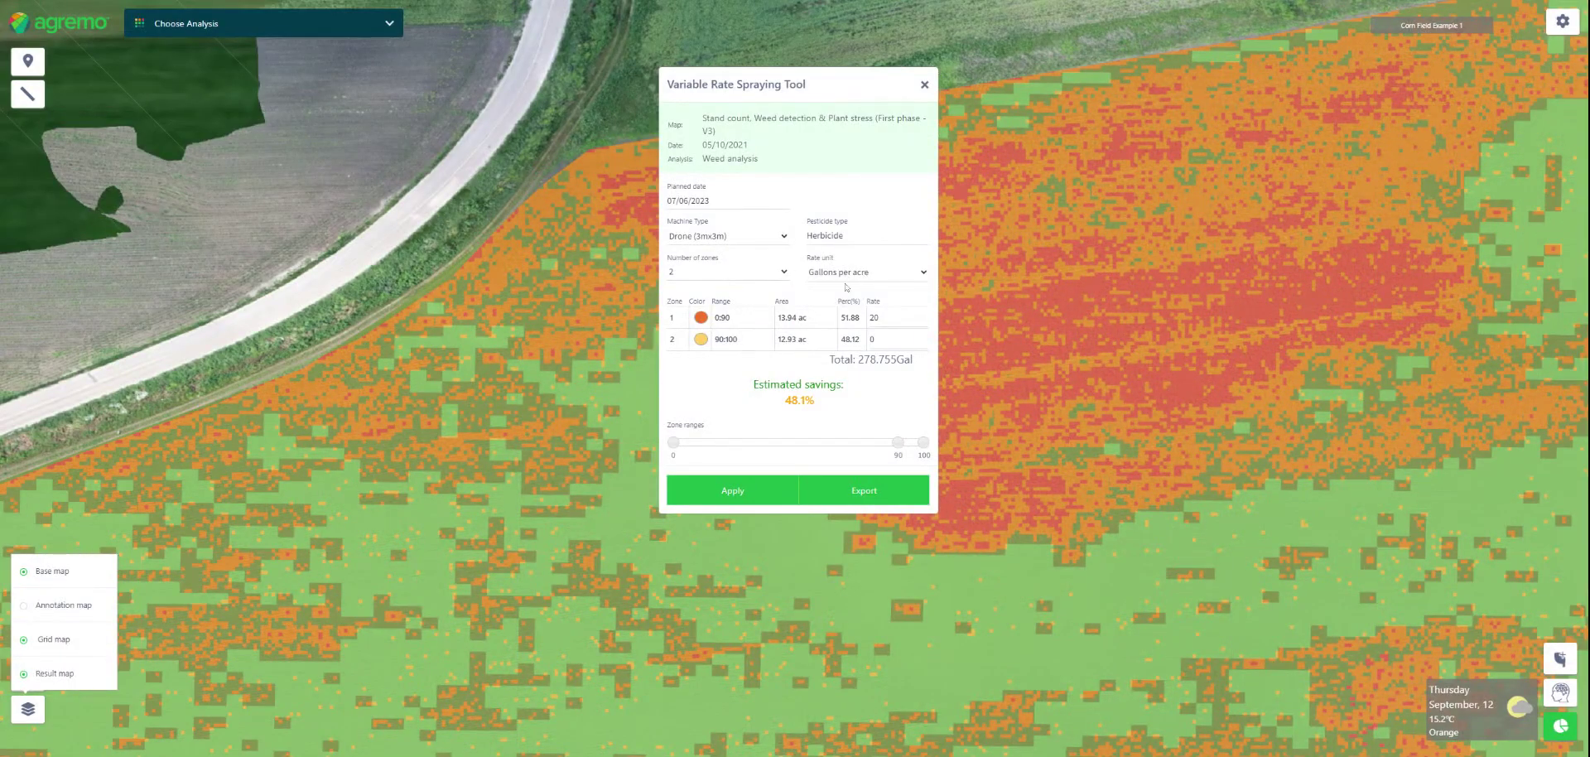
Set the spraying rate to 30 gallons per acre for zone 1 and 10 for zone 2, and apply the plan
drag(878, 318, 867, 320)
text(3)
double_click(872, 338)
text(10)
click(720, 491)
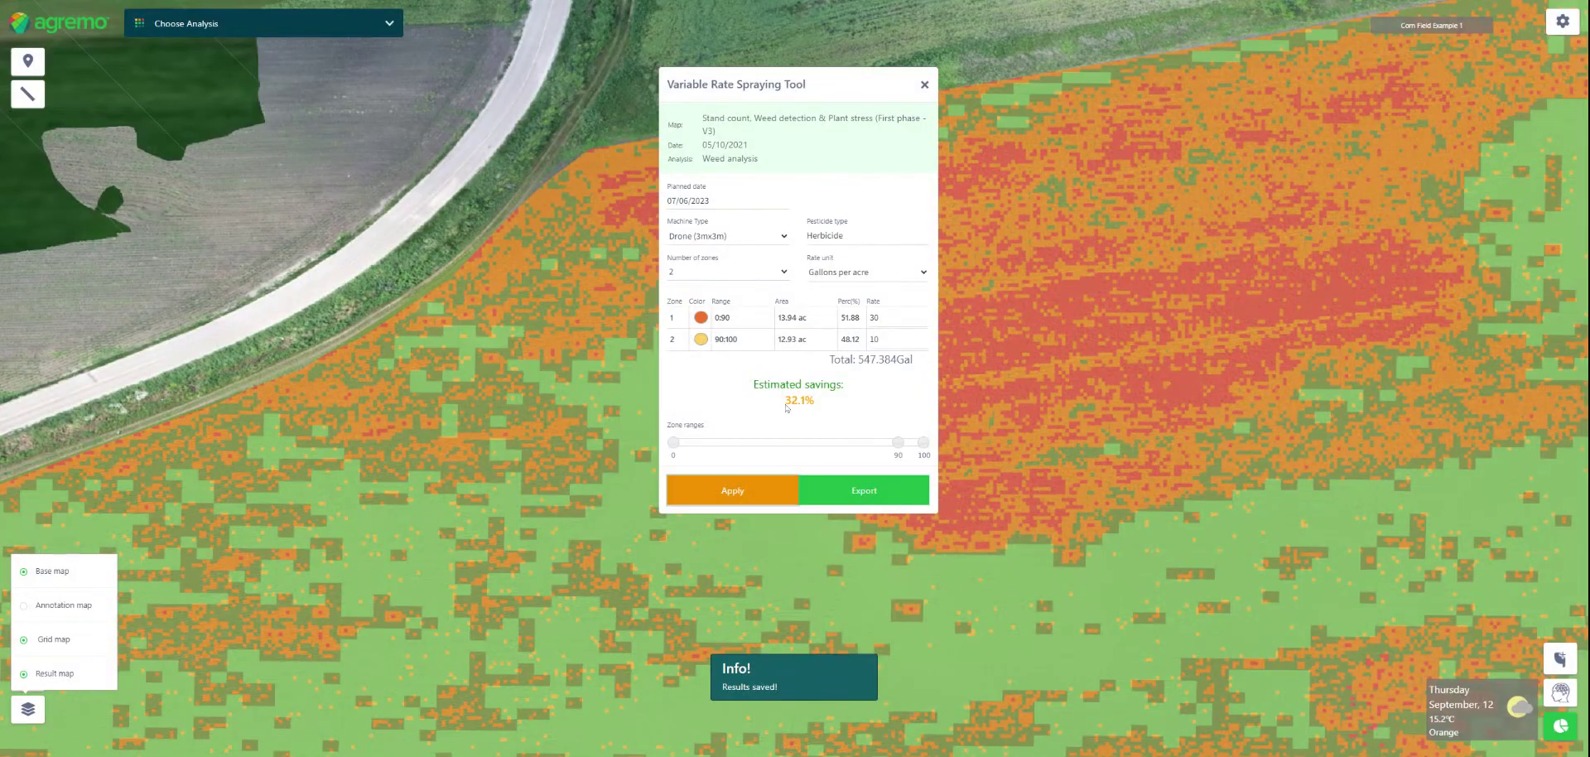
Examine the estimated savings percentage and the total herbicide amount of the spraying plan
drag(785, 403, 818, 403)
click(820, 403)
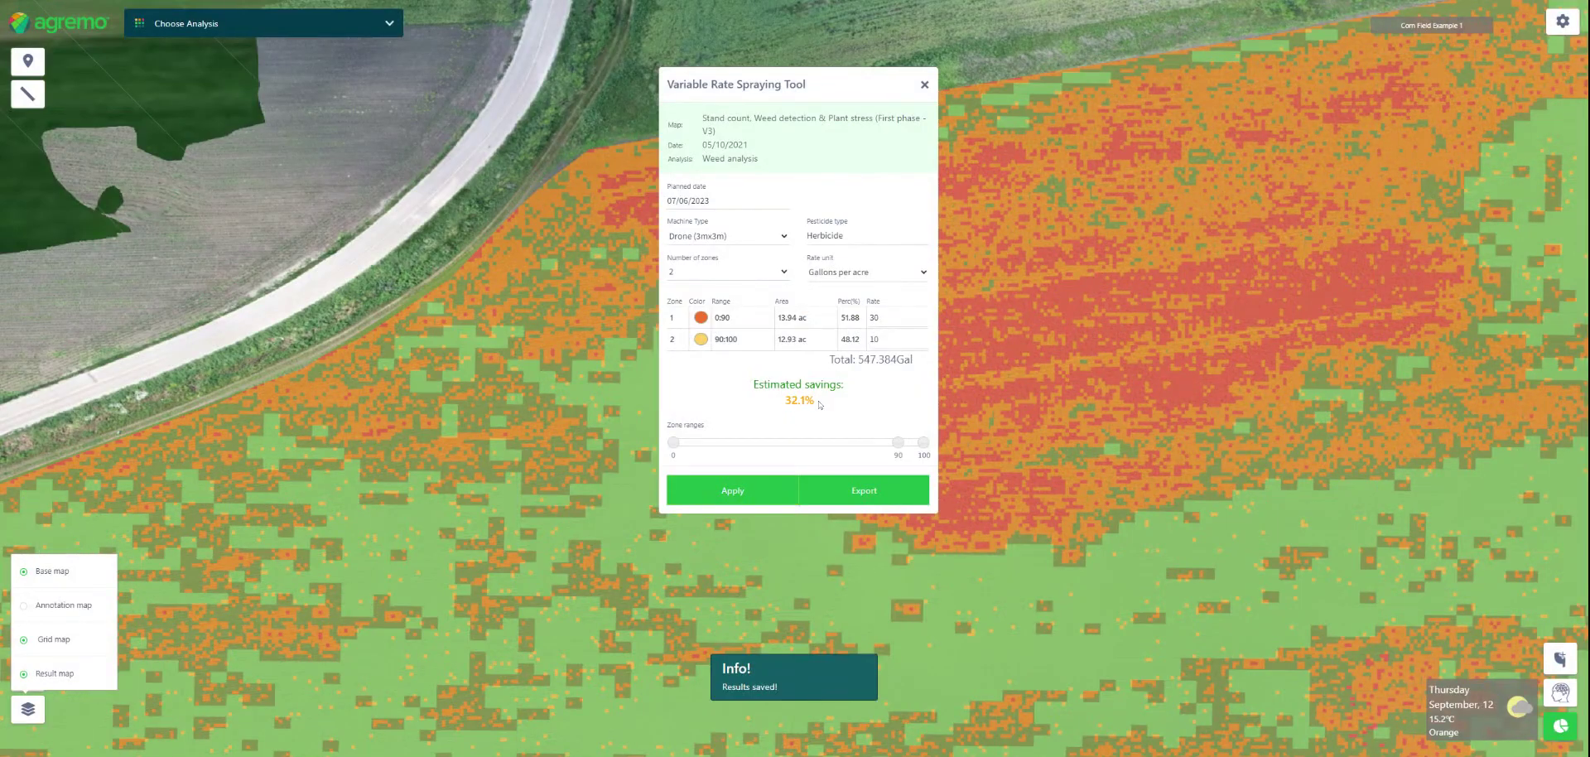
drag(817, 402, 786, 401)
click(791, 402)
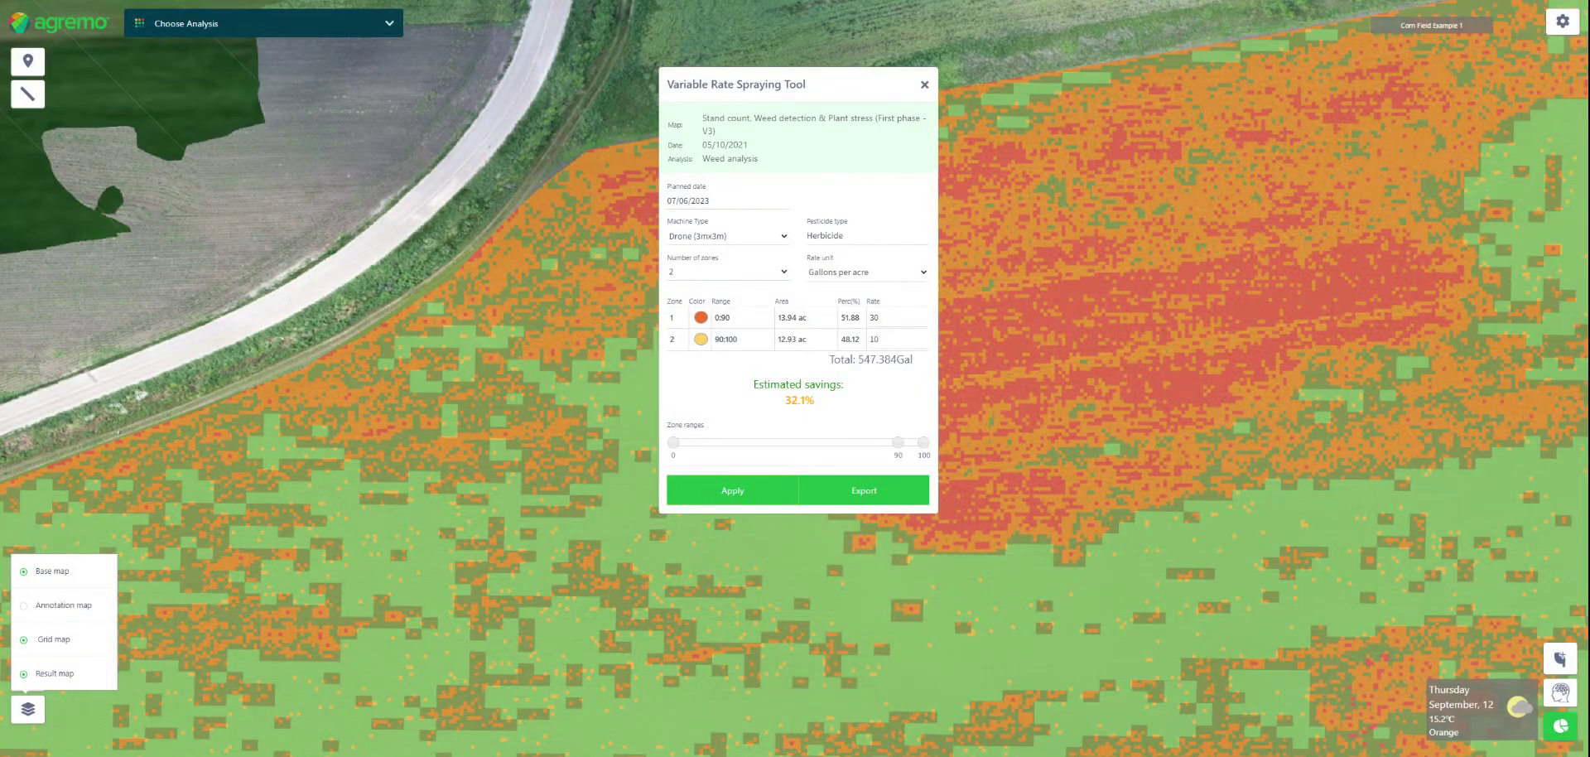
drag(859, 362, 914, 364)
click(914, 365)
Close the spraying tool and open the second-phase Plant Vigor result with the annotation map hidden
click(924, 83)
click(1574, 15)
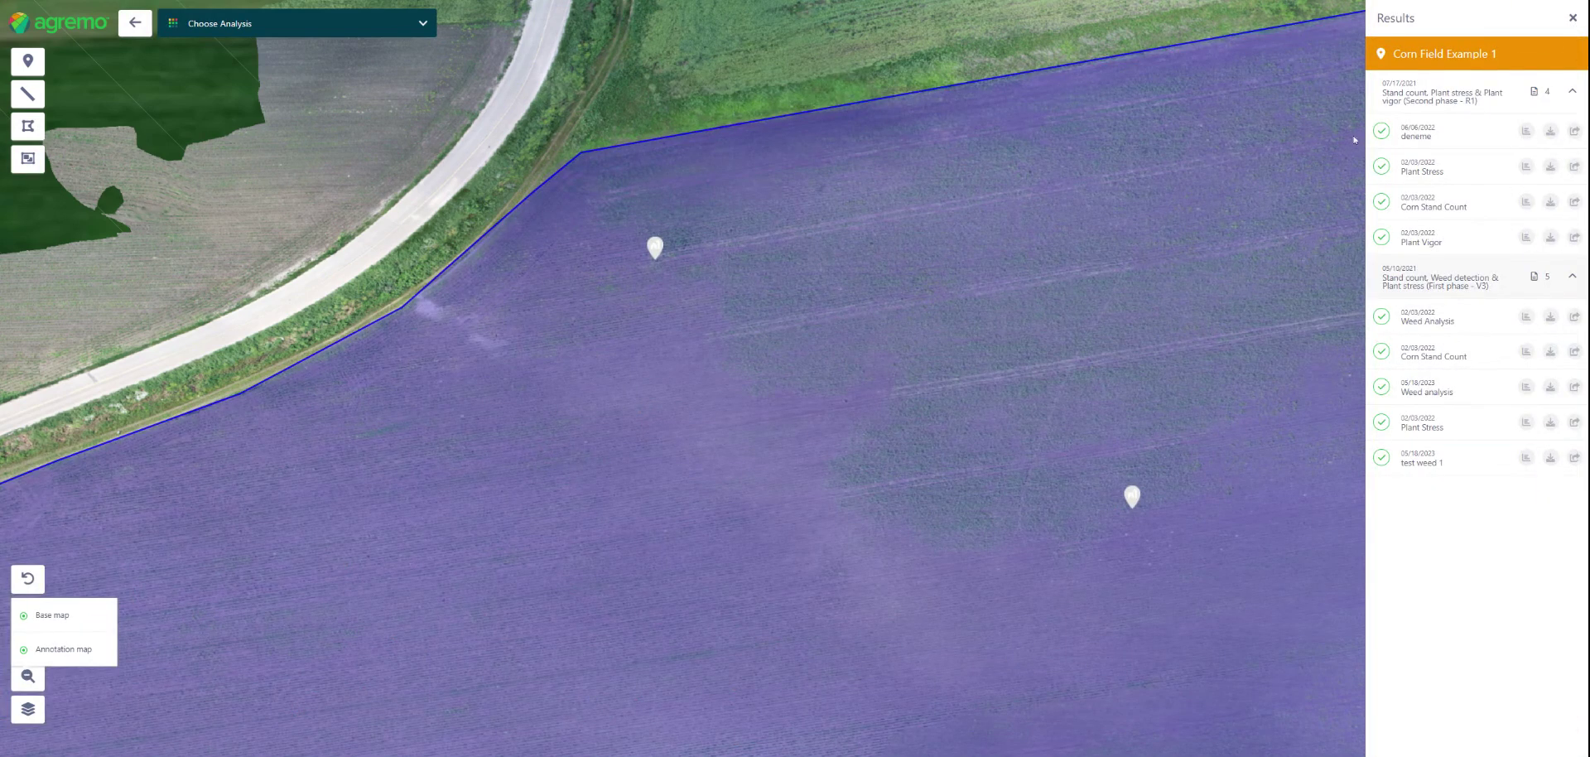
click(81, 651)
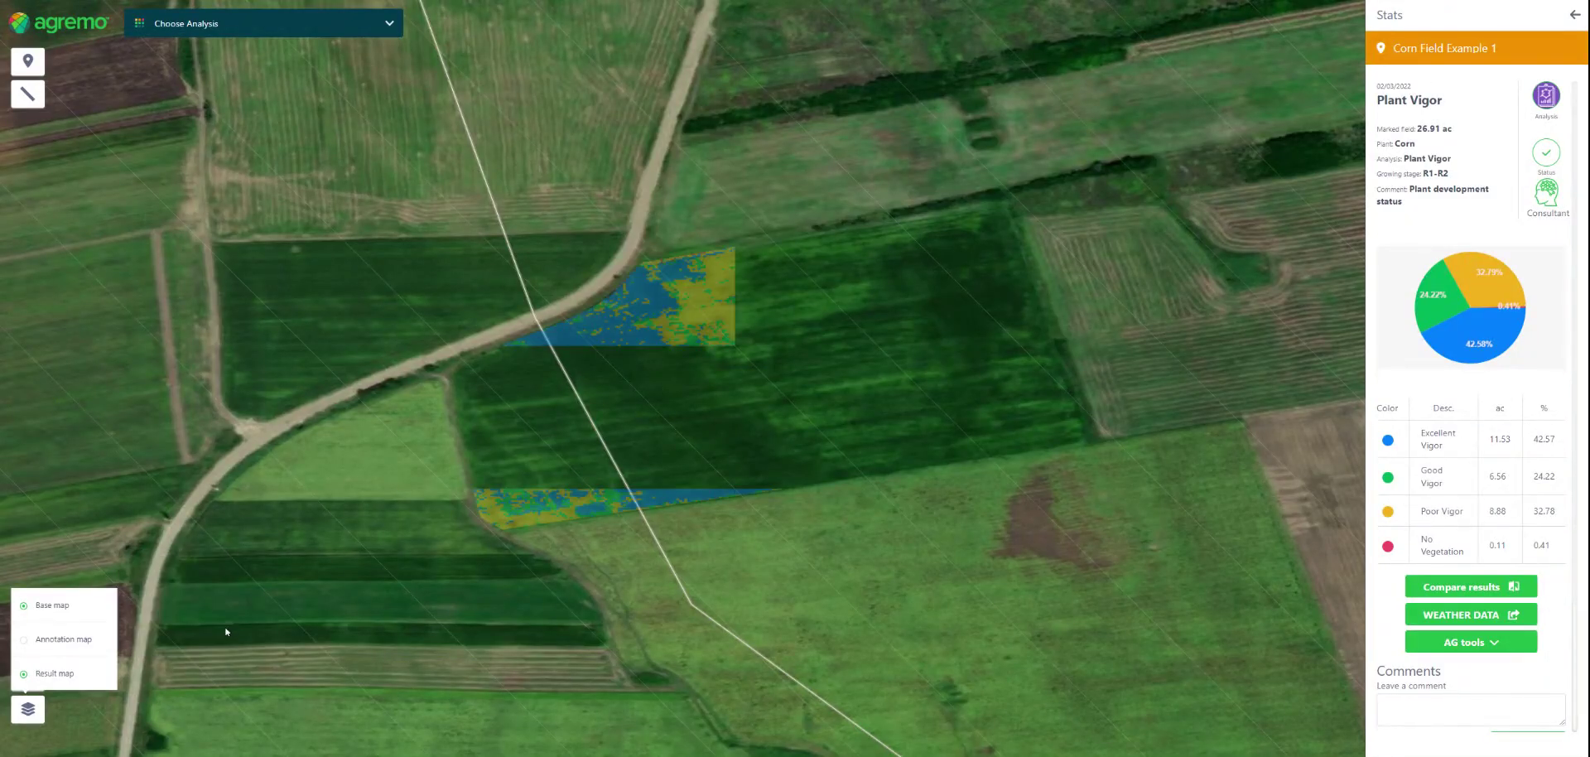
Compare the Plant Vigor result map with the underlying field imagery by hiding the result map and showing it again
mouse_move(78, 677)
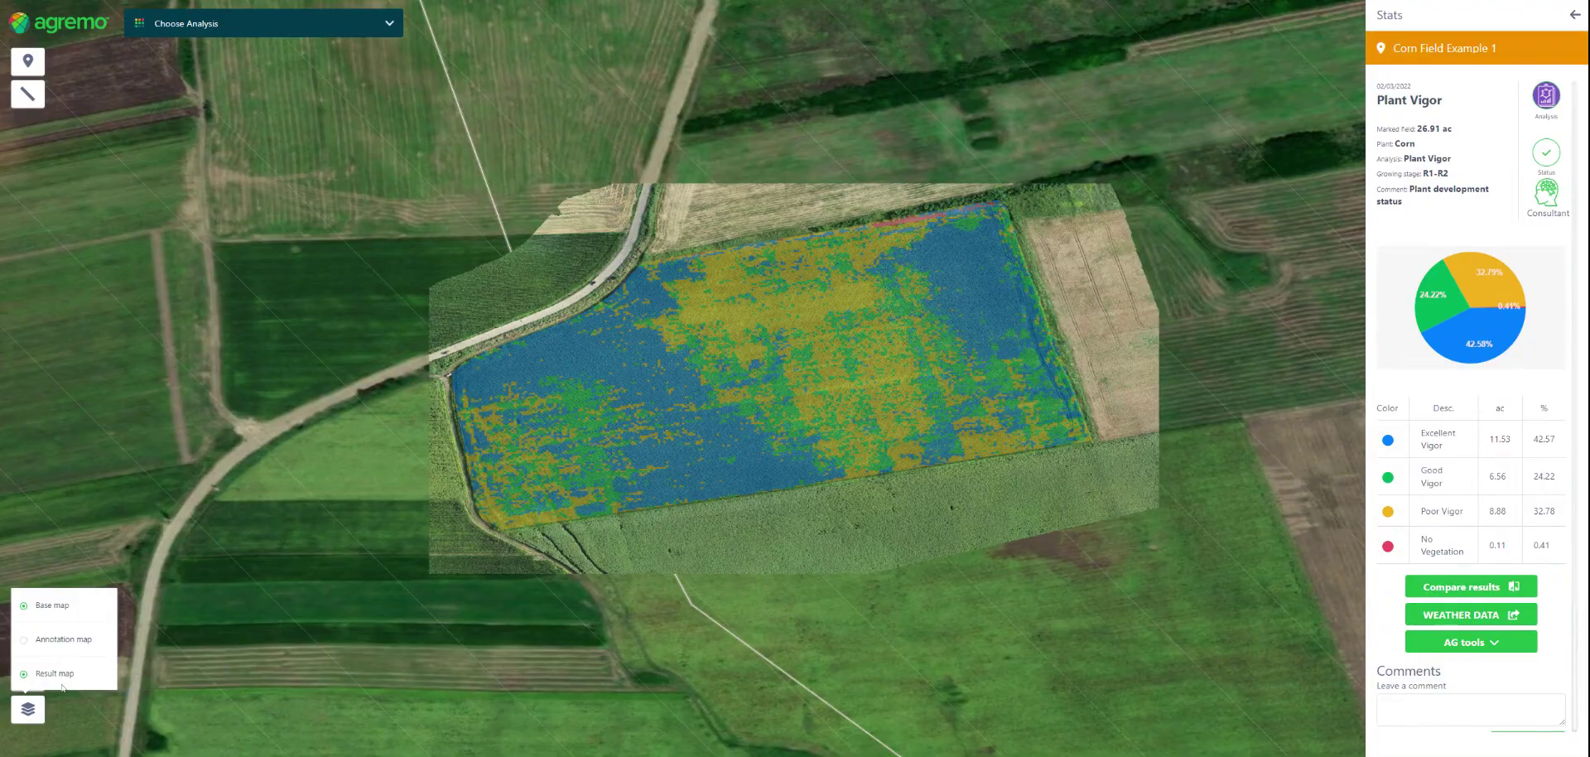
click(63, 684)
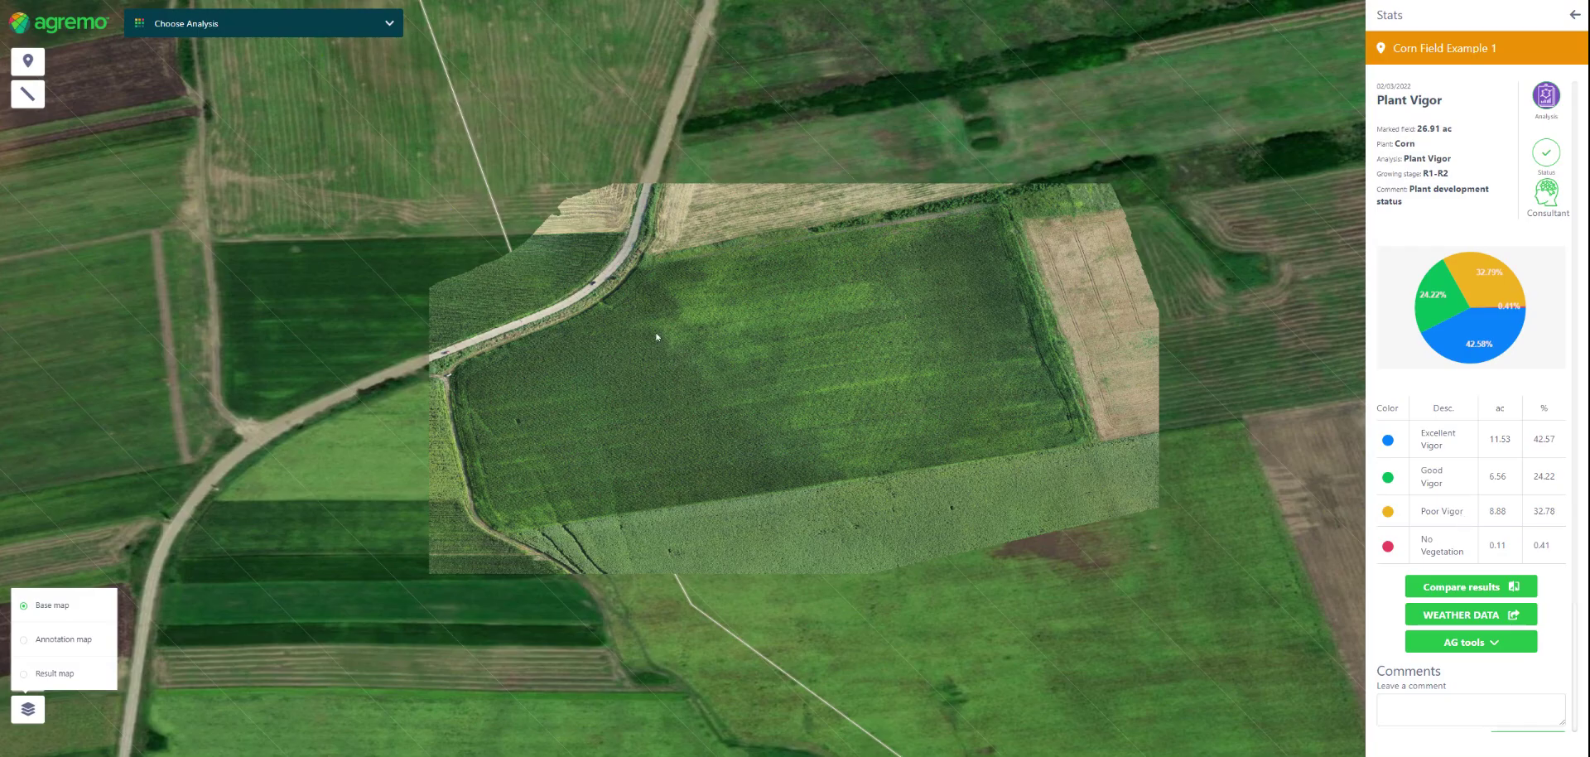
scroll(656, 336, up, 1)
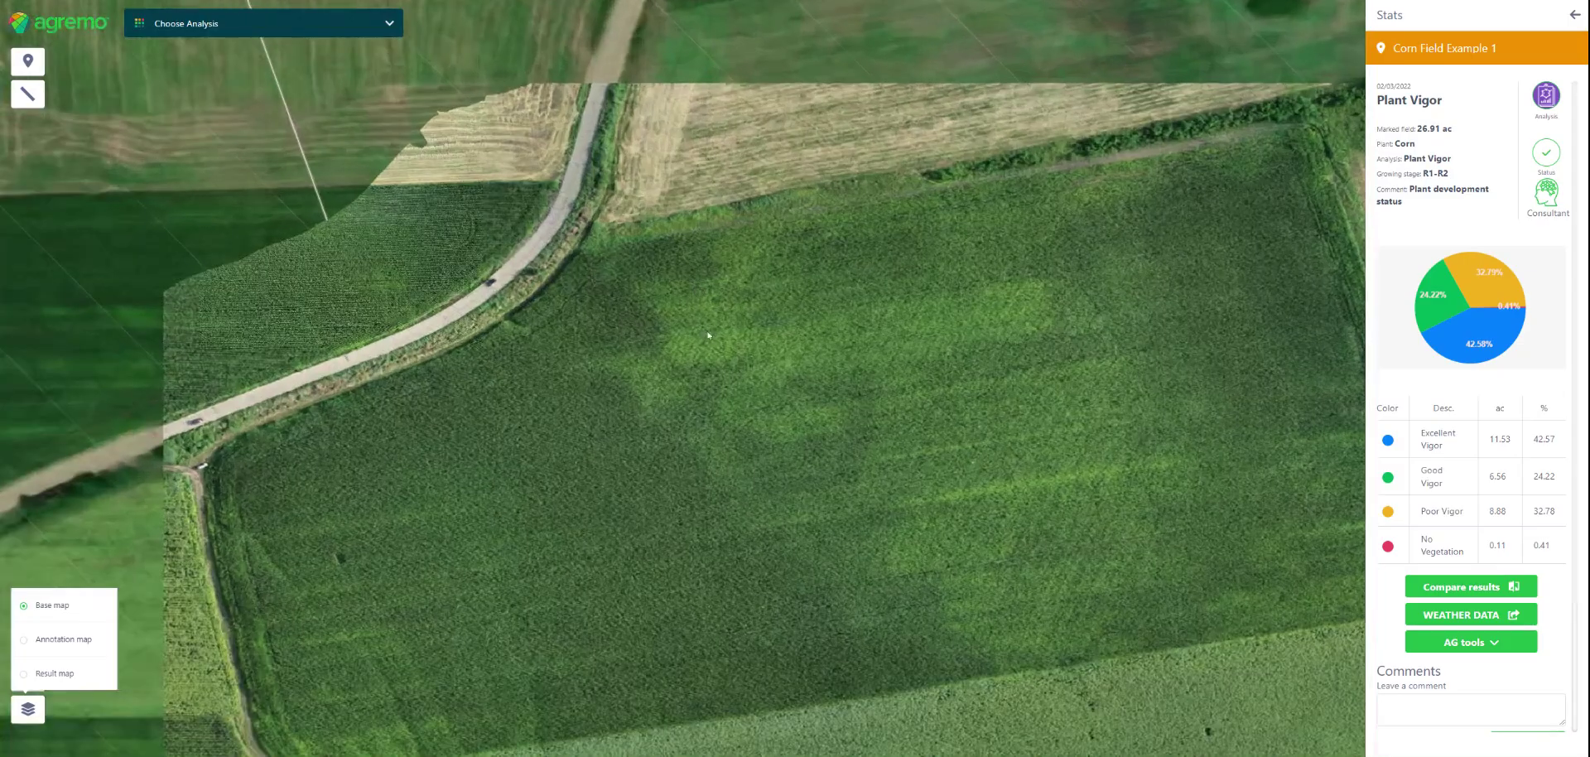
scroll(641, 373, up, 1)
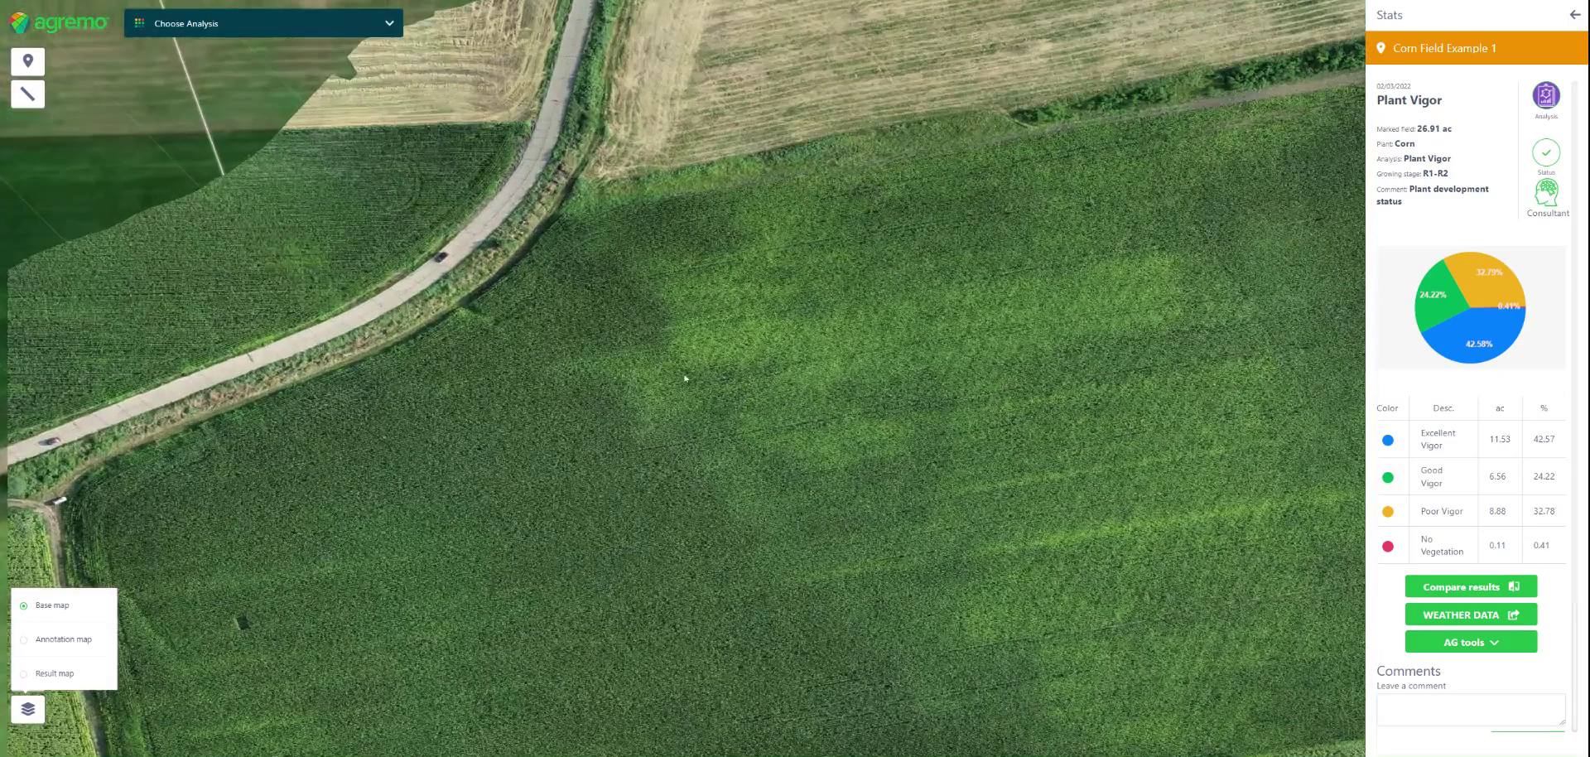
scroll(743, 413, down, 1)
click(55, 673)
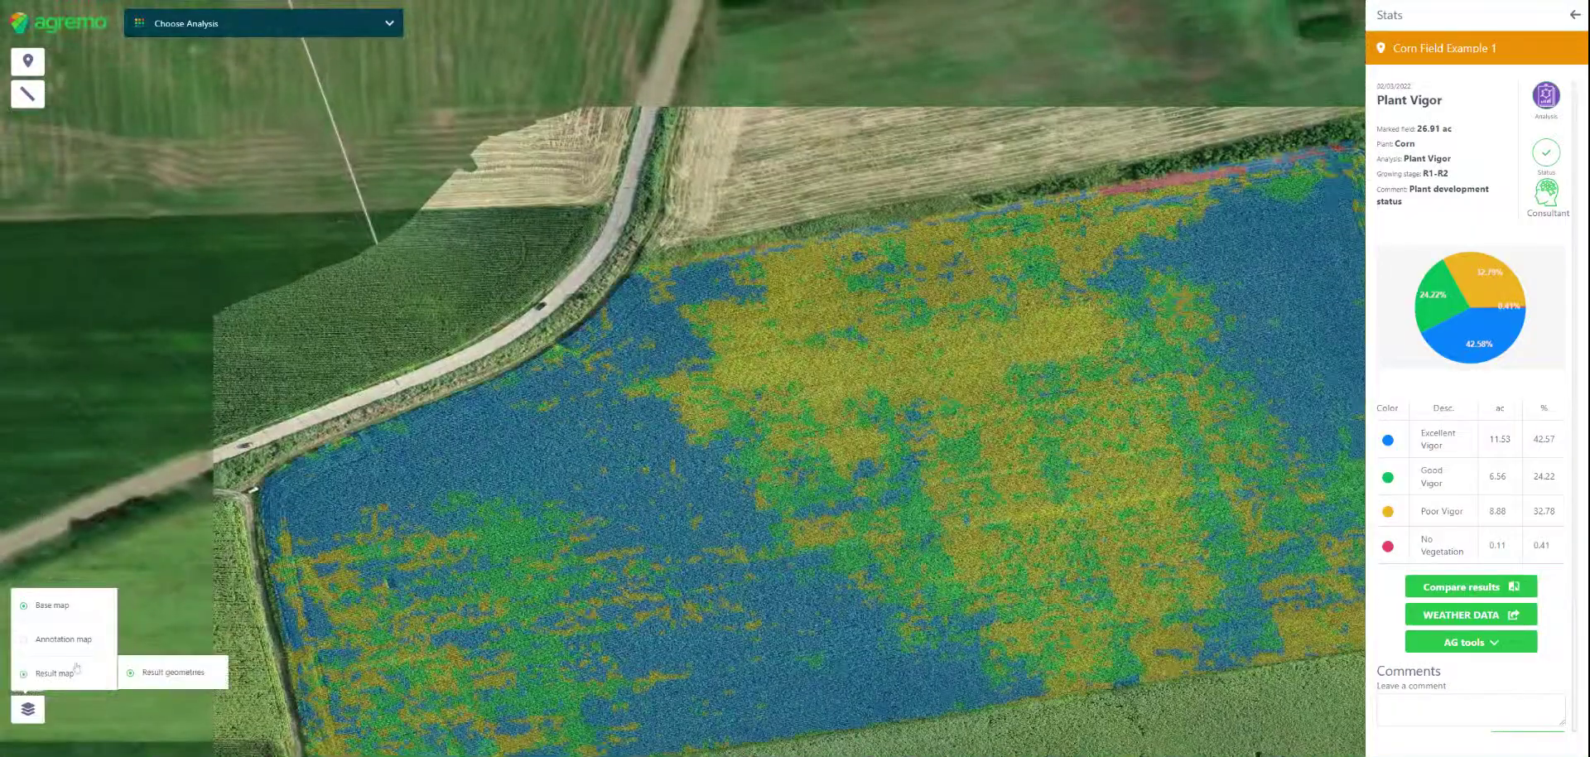
Open the Variable rate Fertilizer tool, set the machine type to Sprayer/Spreader machine and the rate unit to Pounds per acre
drag(749, 419, 713, 403)
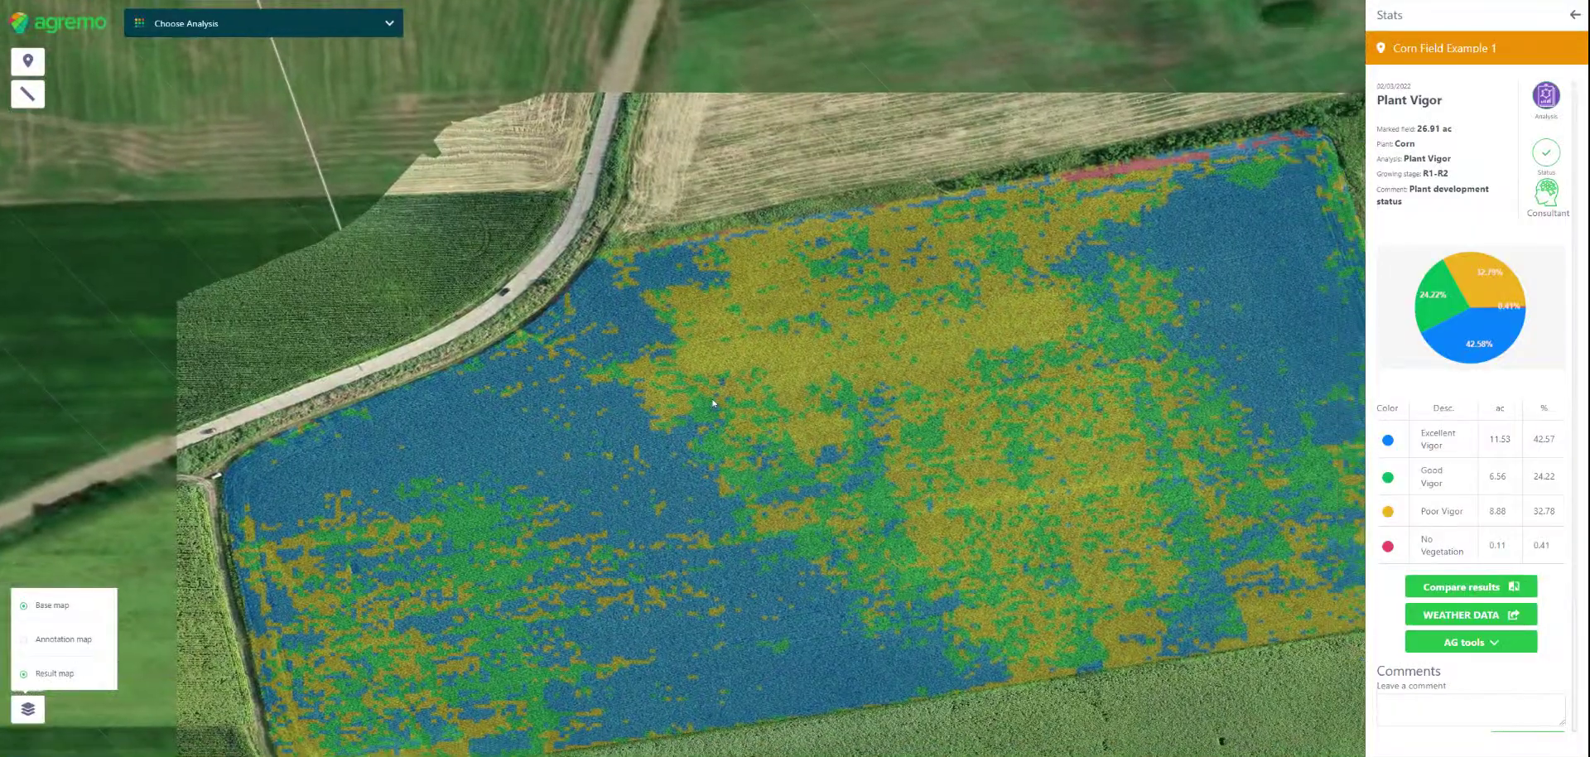
click(1449, 641)
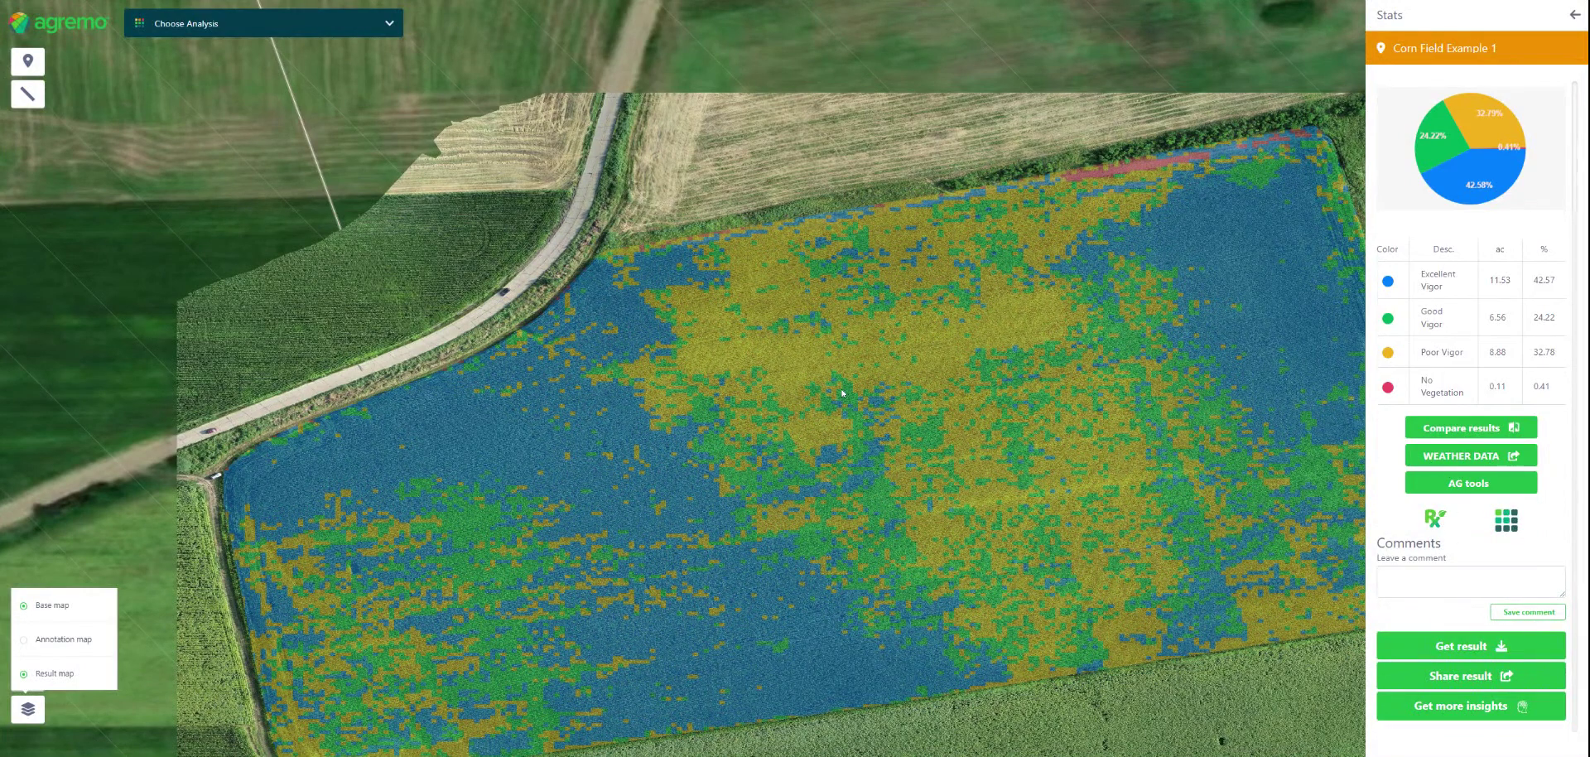
click(738, 239)
click(731, 251)
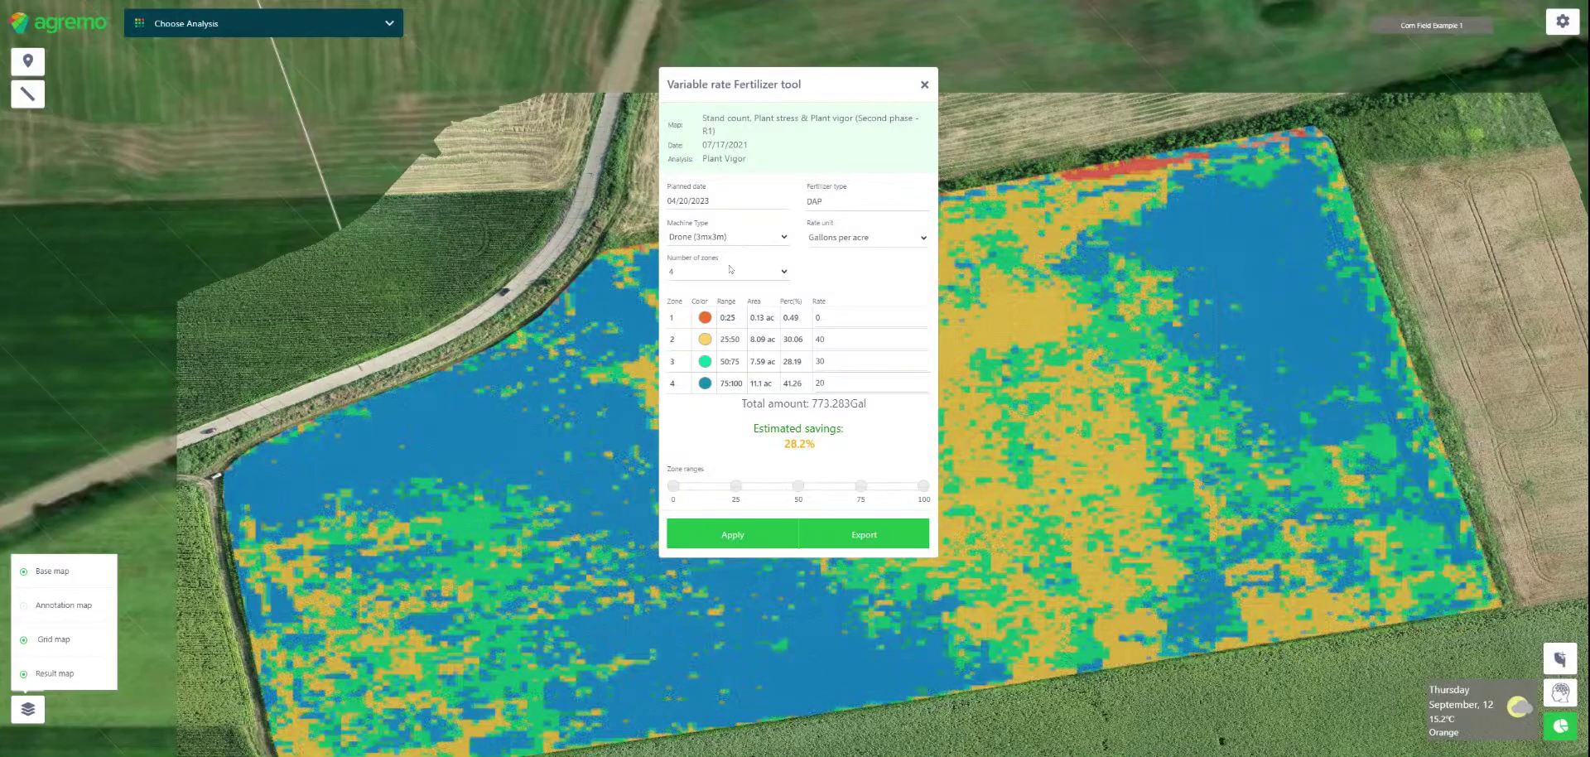
click(731, 269)
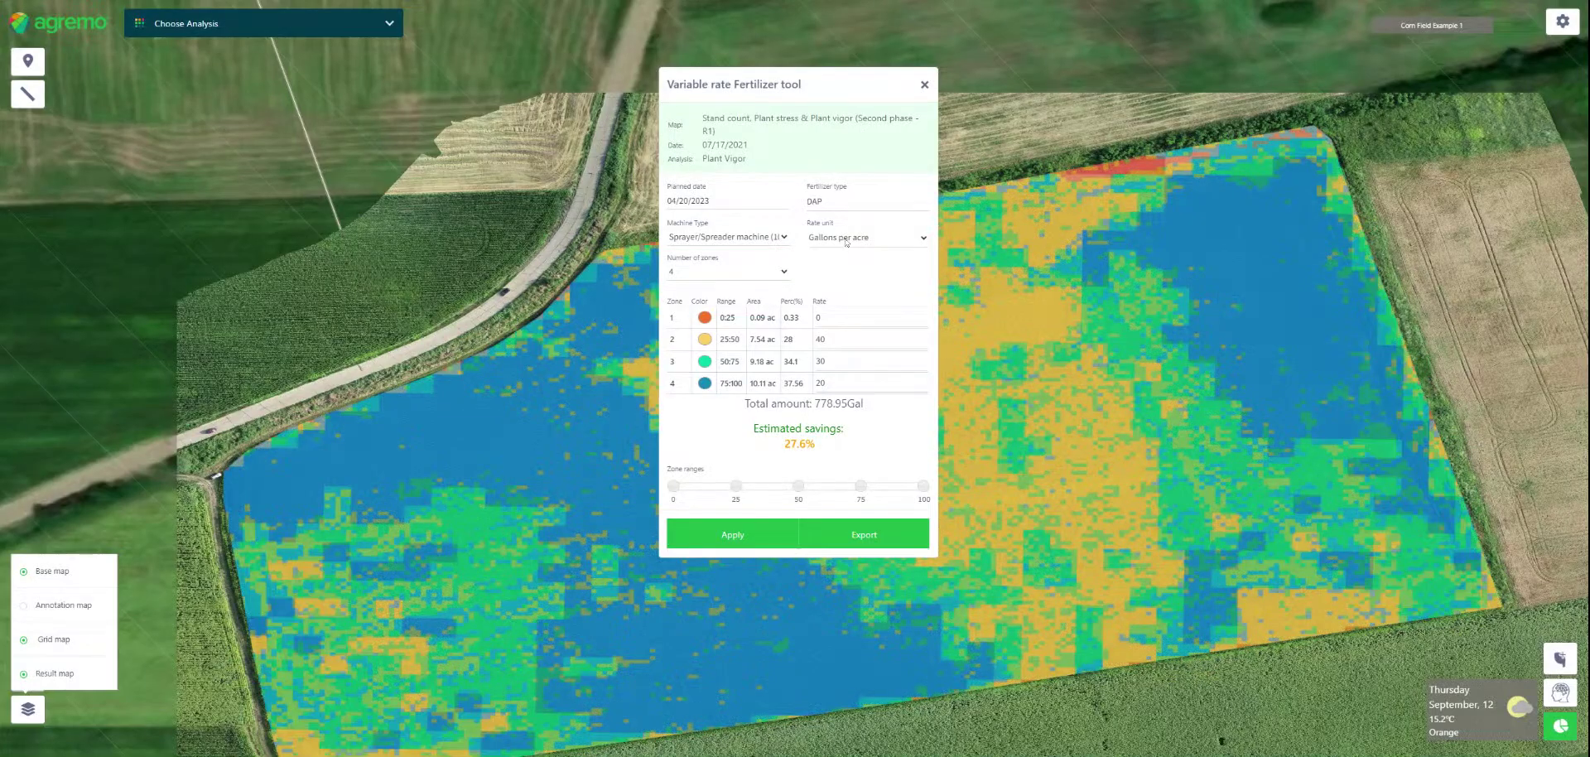
click(844, 284)
Set the fertilizer rates to 50 for zone 2, 40 for zone 3 and 10 for zone 4, and apply the plan
key(ctrl+a)
text(50)
key(BackSpace)
key(BackSpace)
text(40)
double_click(810, 388)
text(10)
click(758, 534)
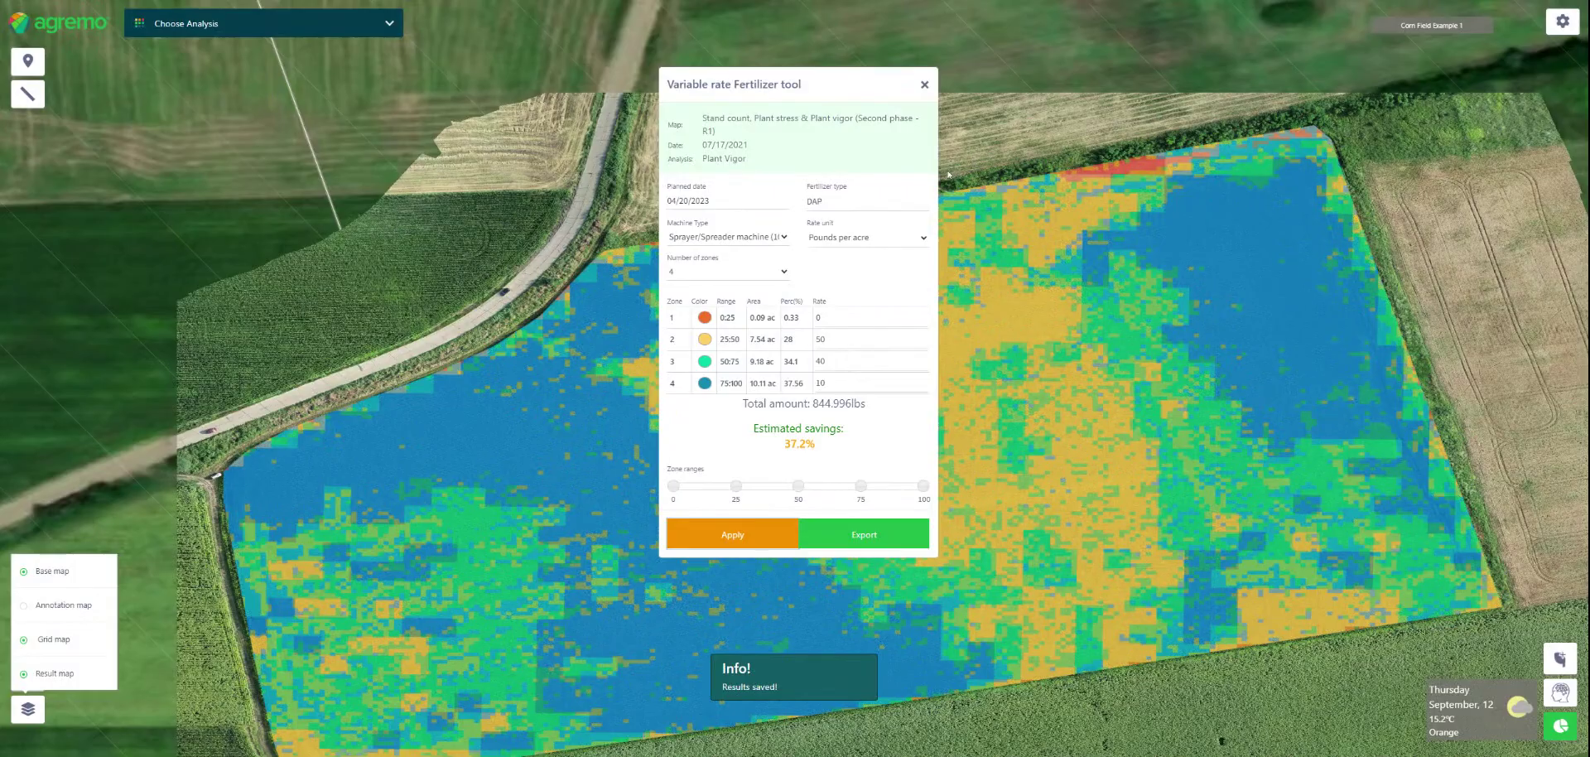
Close the fertilizer tool and the results, leaving only the base map displayed for the field
click(926, 87)
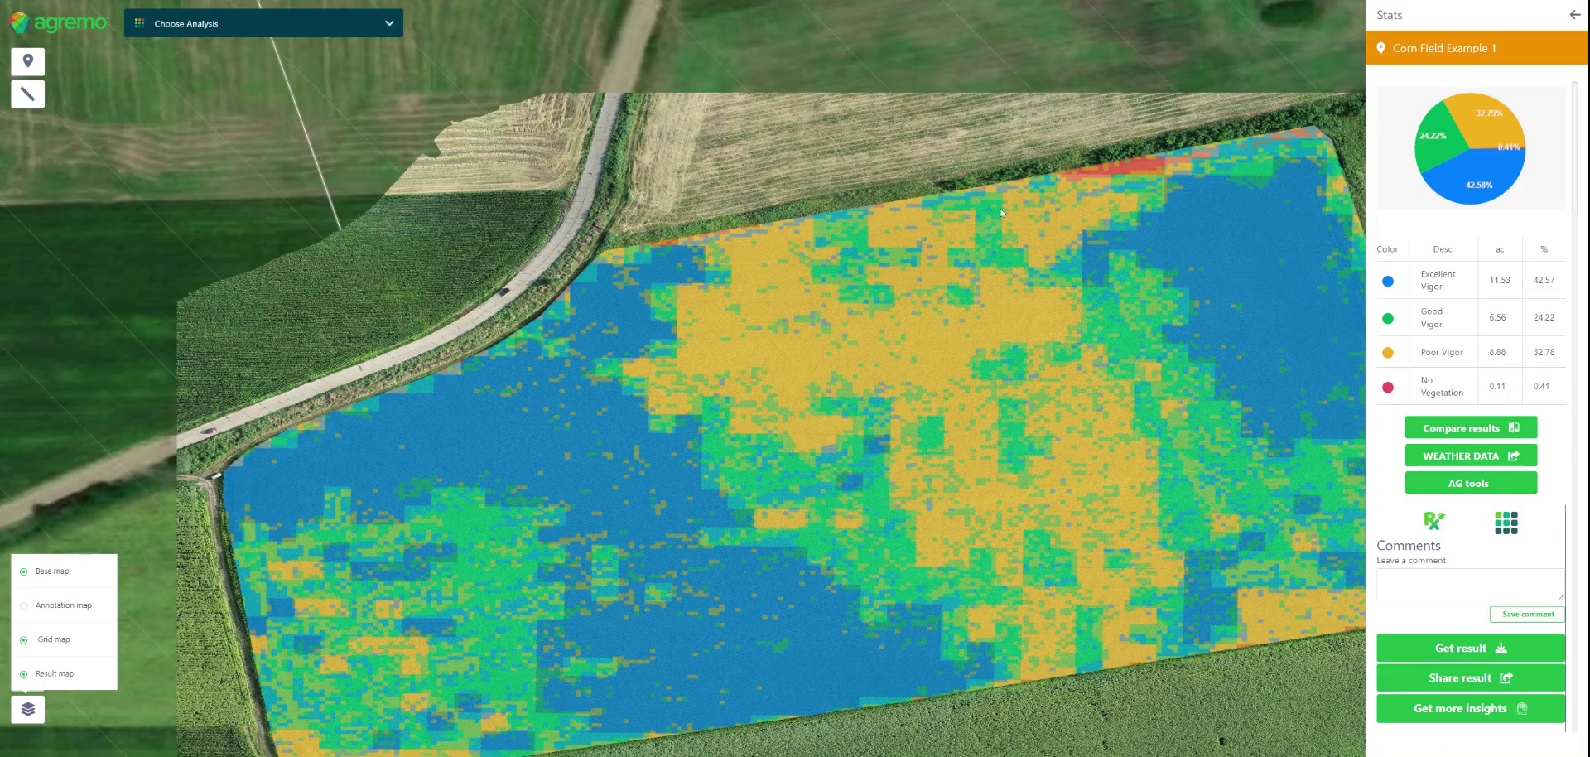
click(1575, 15)
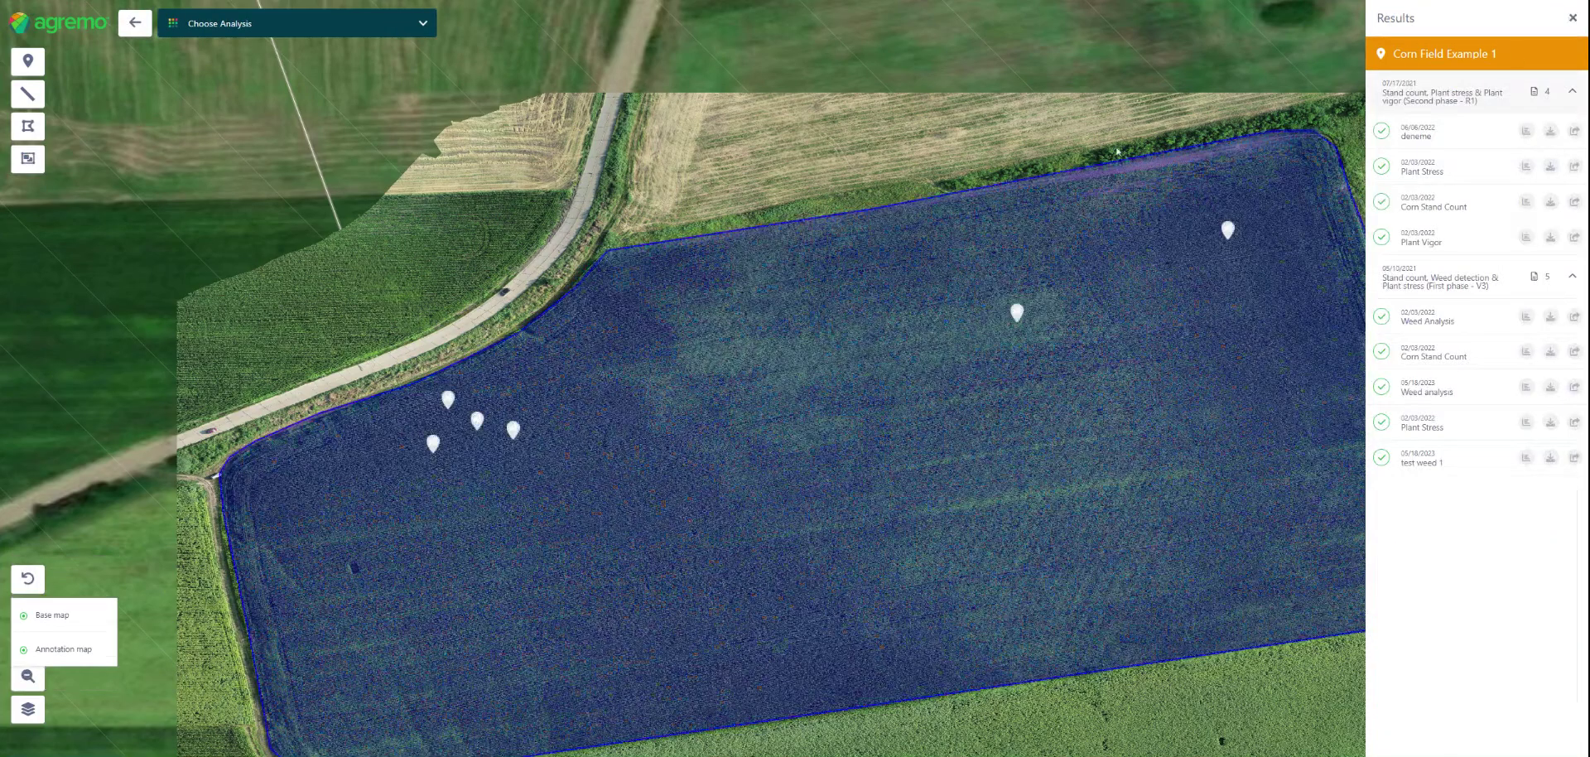
mouse_move(90, 657)
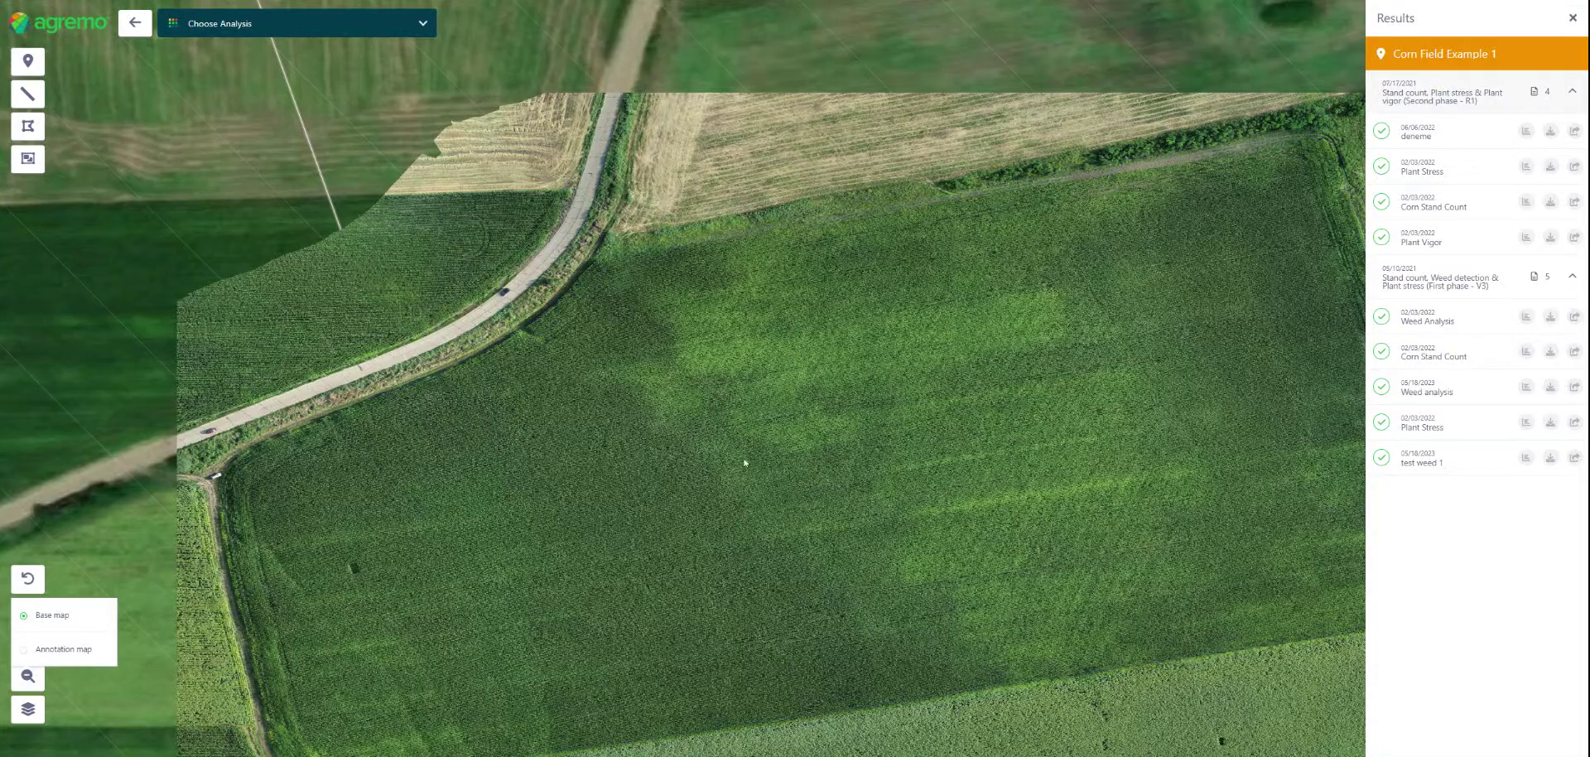
click(1571, 18)
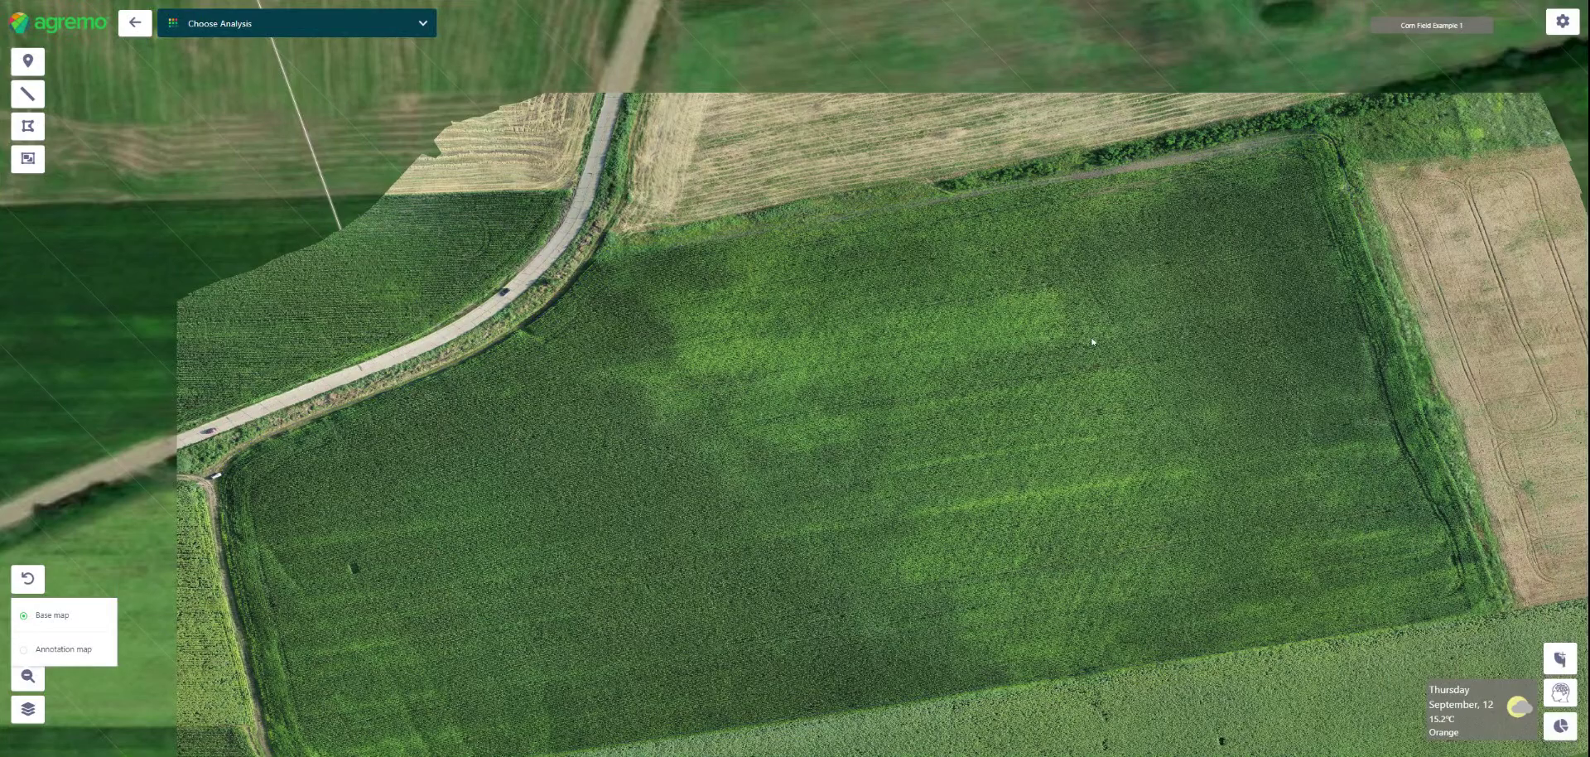